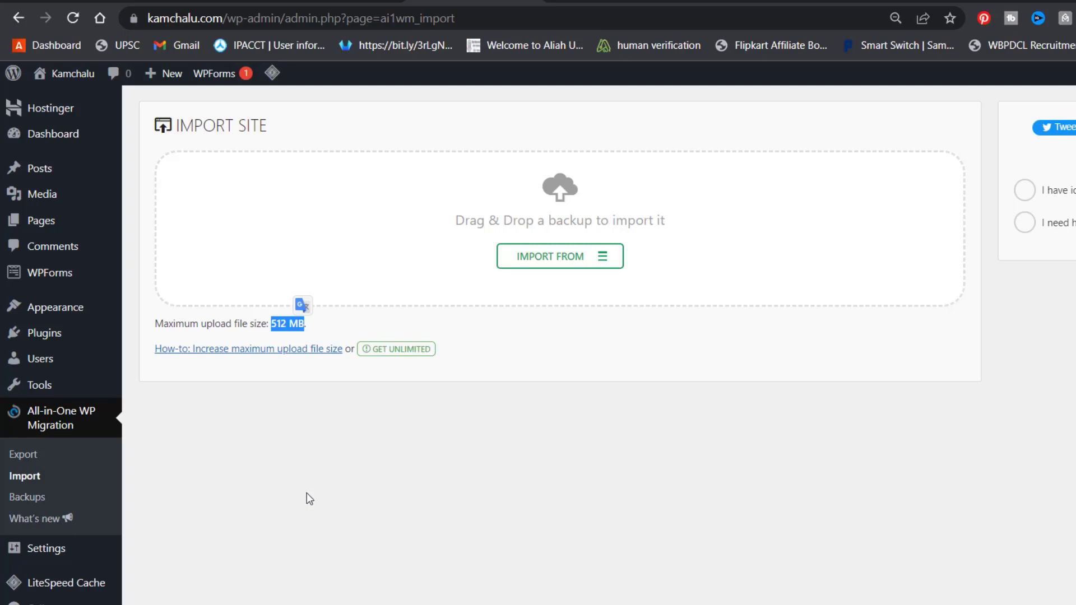
left_click(308, 499)
left_click(587, 262)
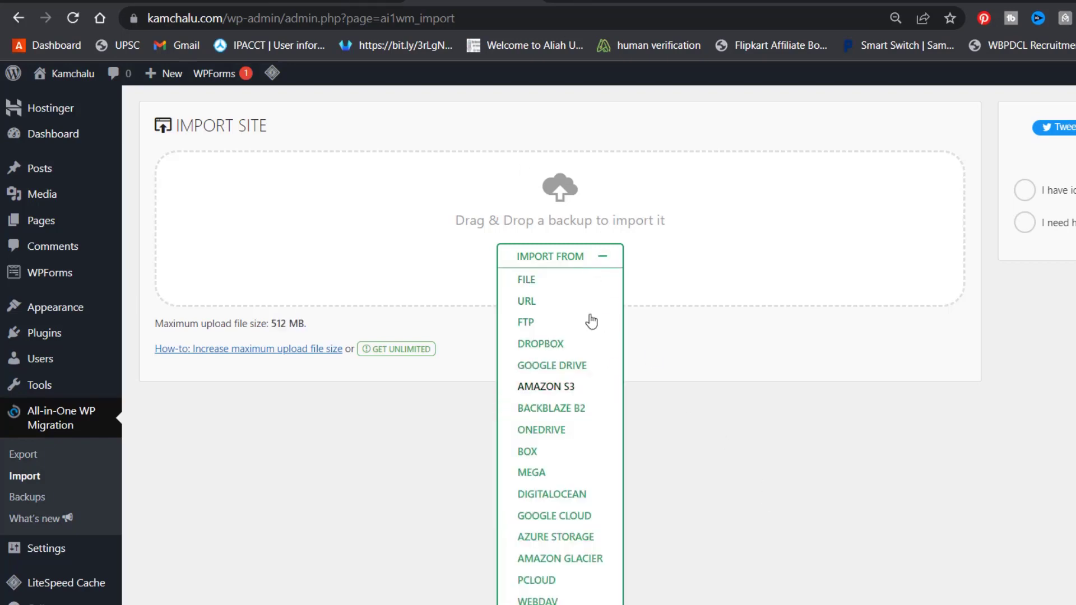
left_click(553, 280)
left_click(71, 166)
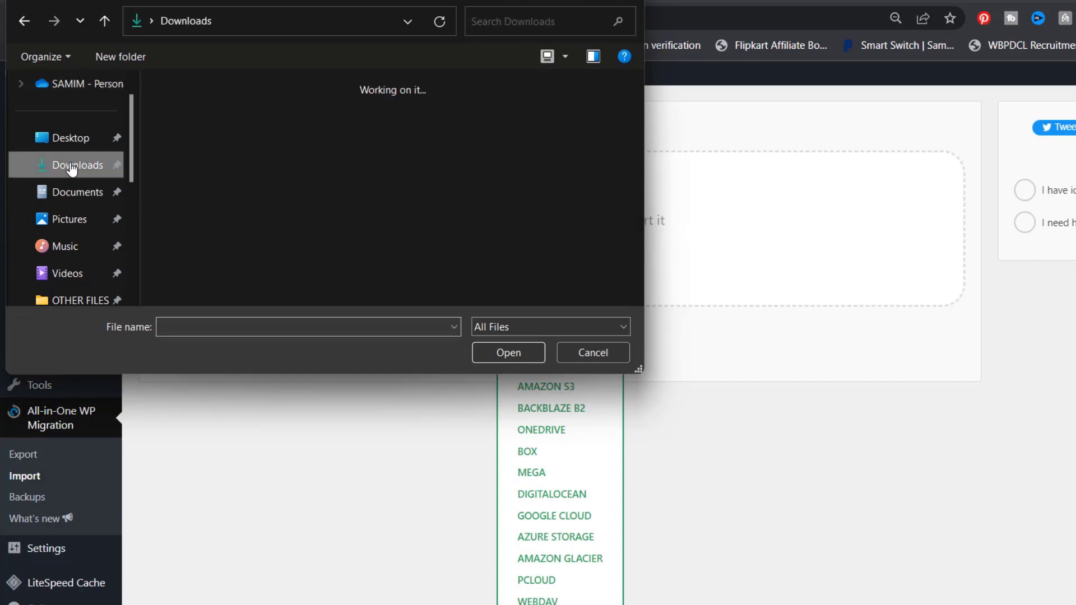
scroll(398, 190, "down", 5)
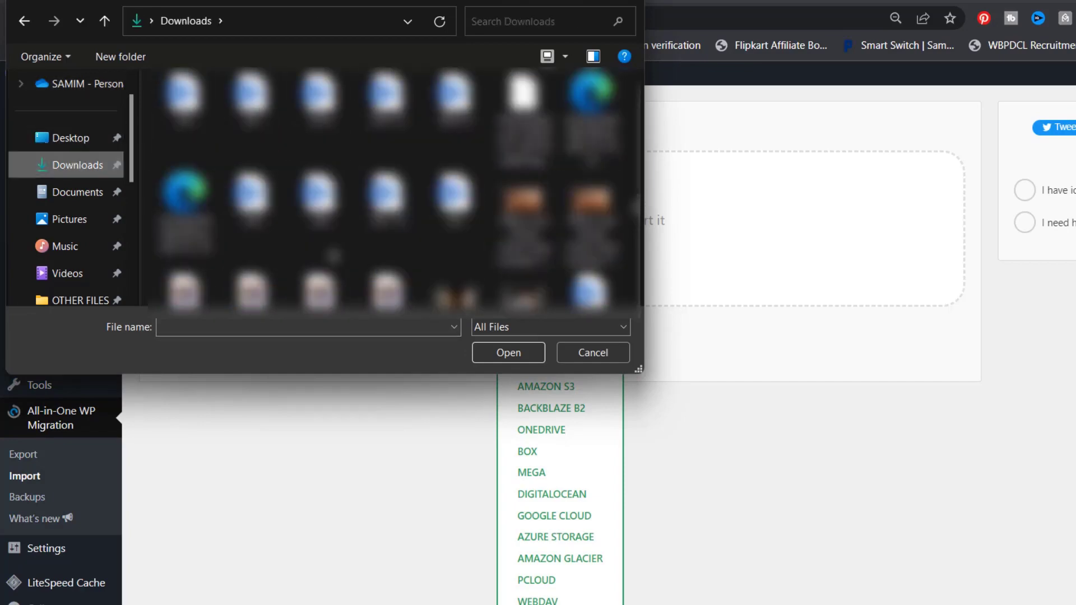
left_click(184, 124)
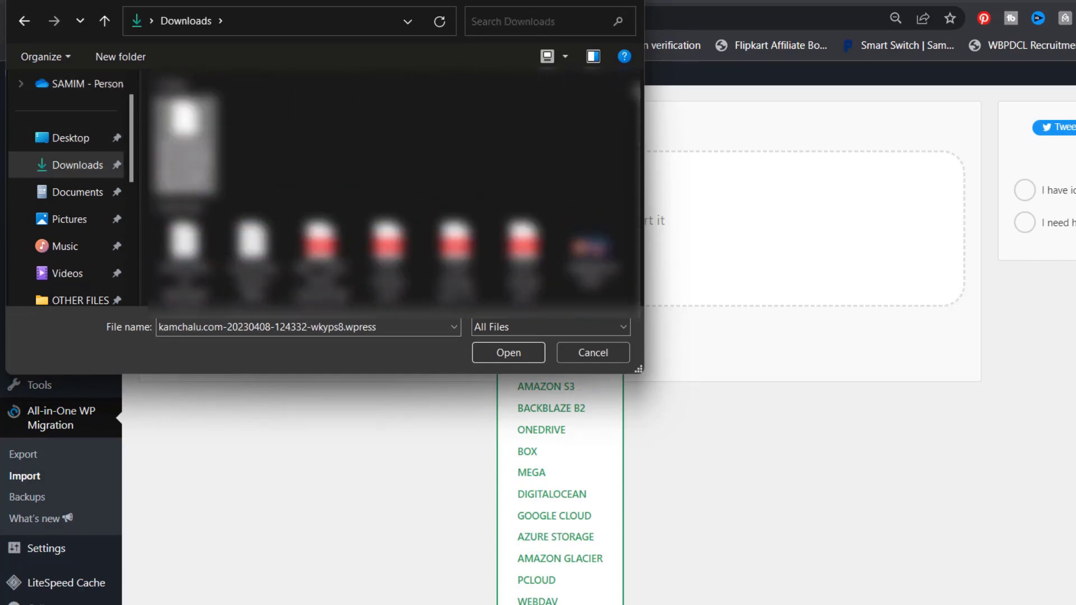
left_click(515, 357)
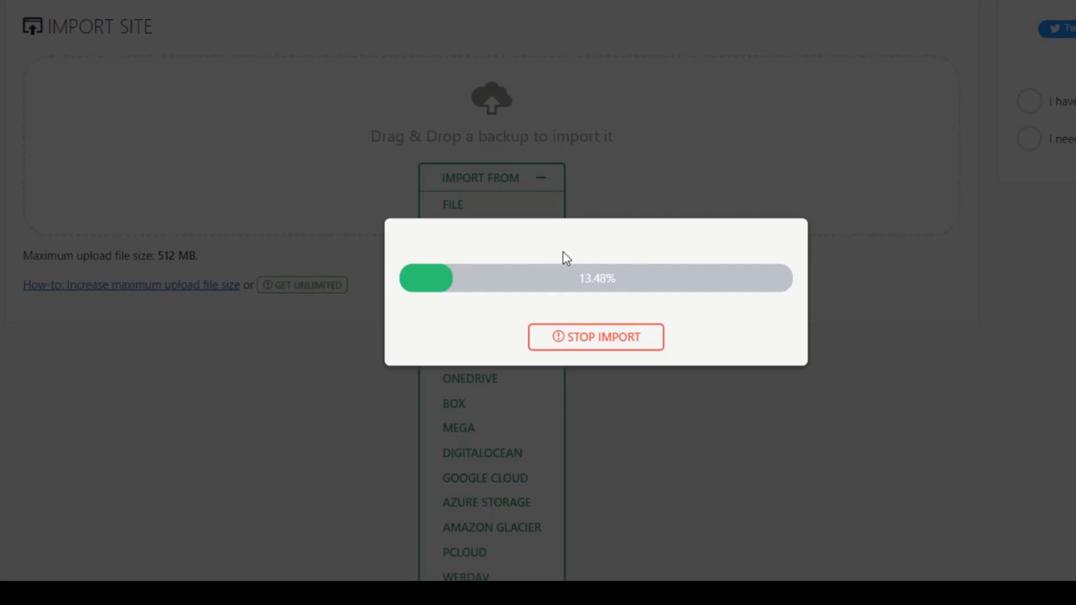
Step: Stop the running site import
left_click_drag(578, 274, 621, 287)
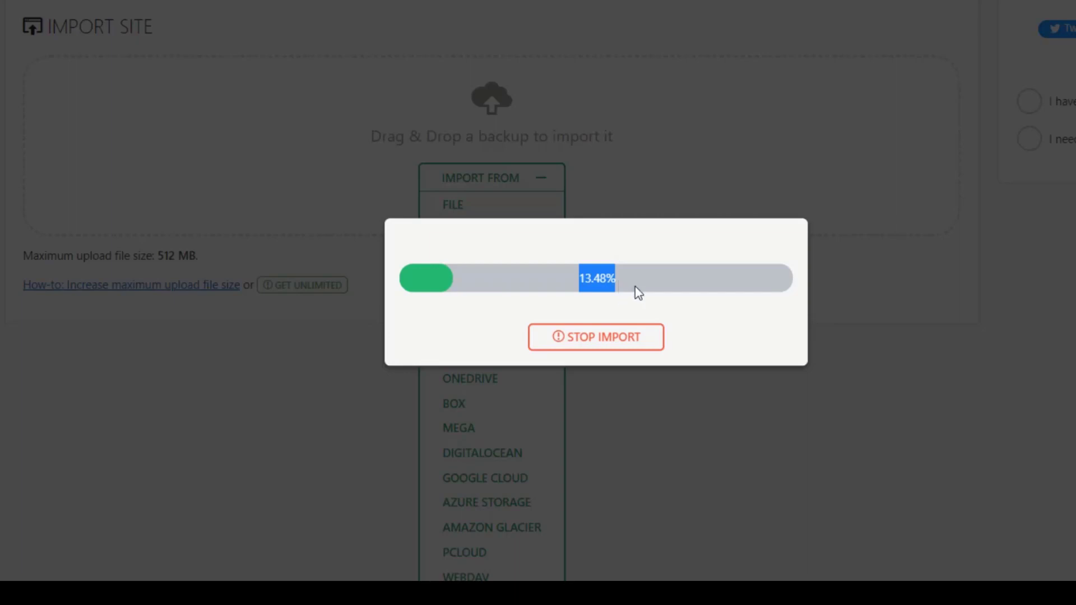
left_click(641, 337)
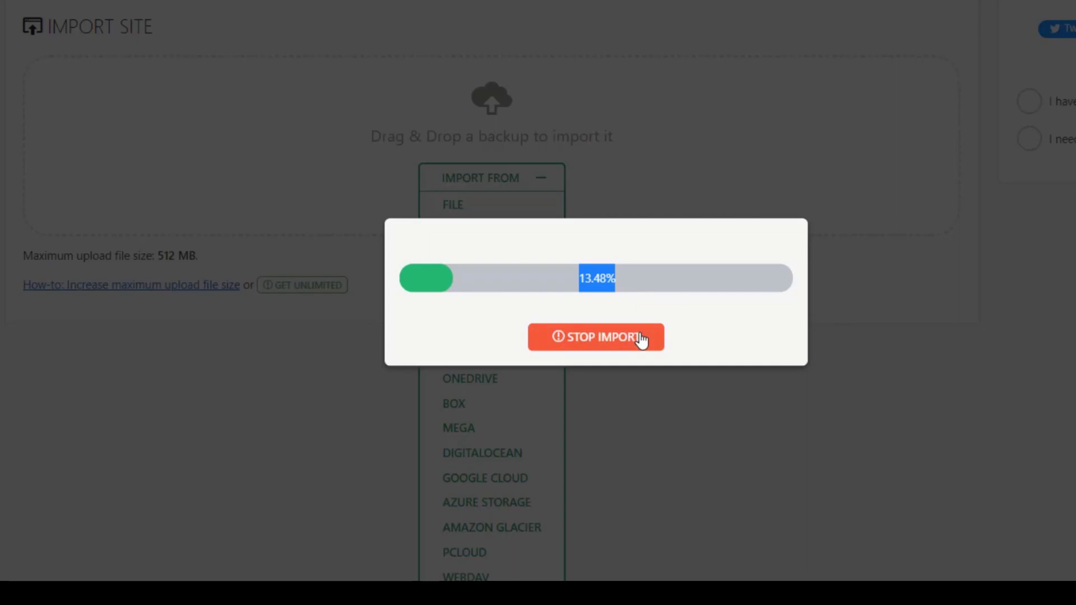
left_click(656, 346)
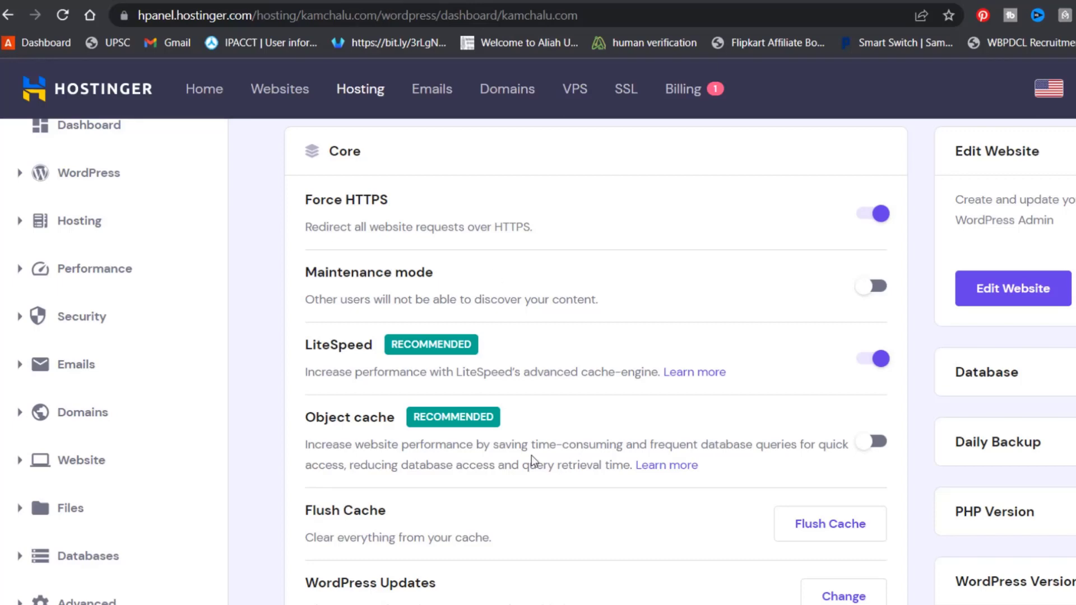
Step: Switch to the Hostinger hosting panel and open the file manager for the kamchalu.com website's files
scroll(531, 455, "up", 3)
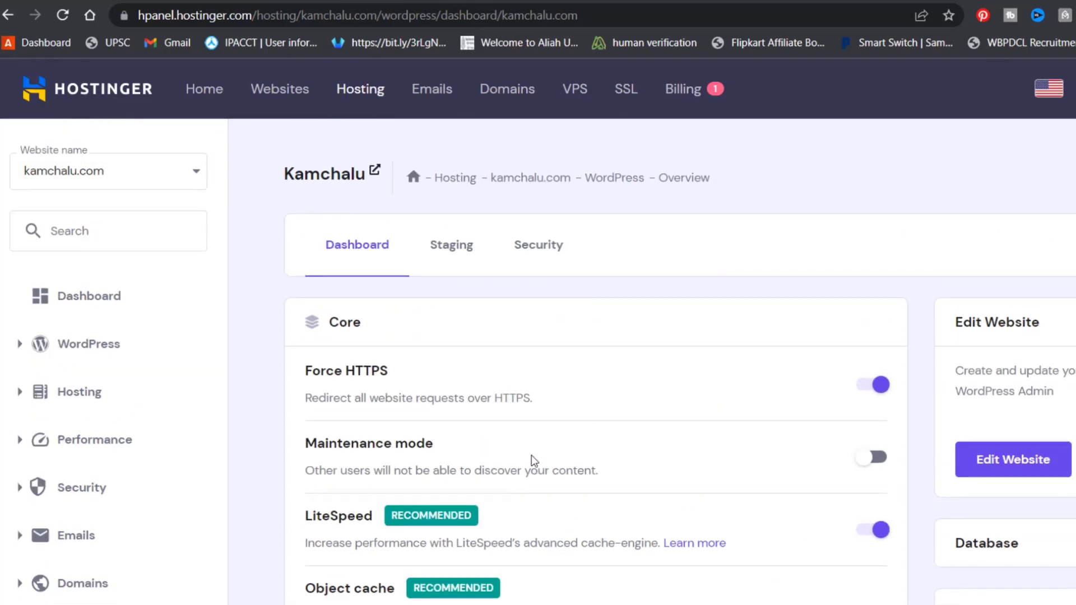
scroll(120, 507, "down", 6)
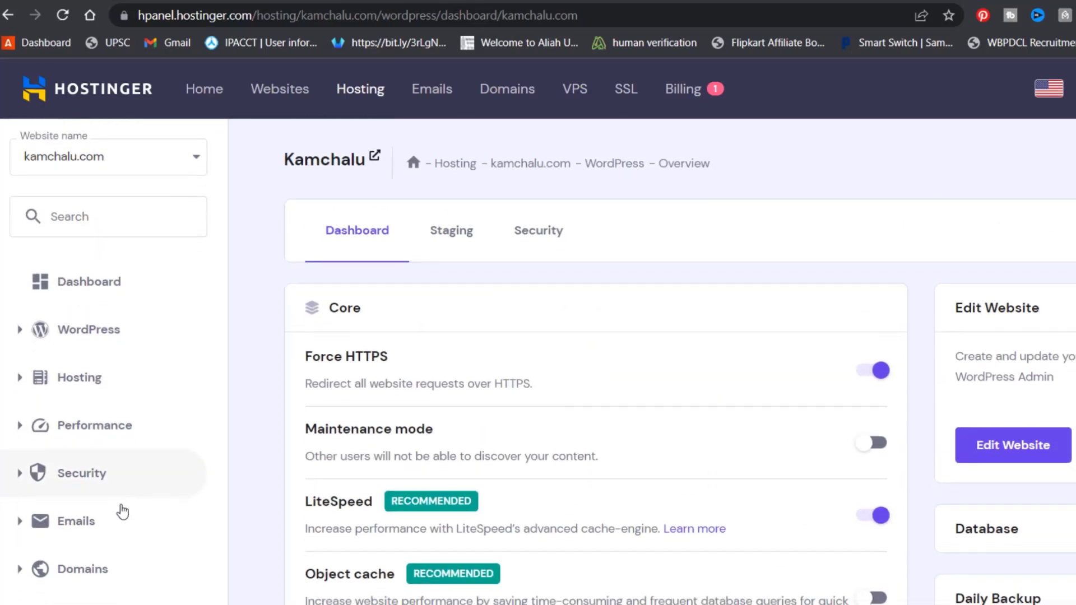
left_click(58, 339)
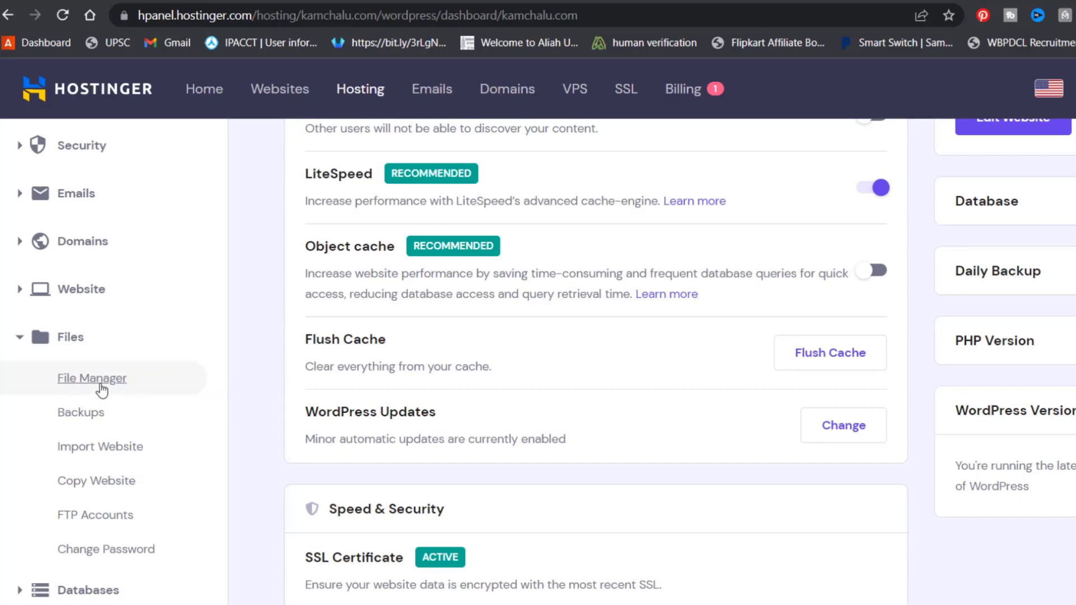
left_click(101, 390)
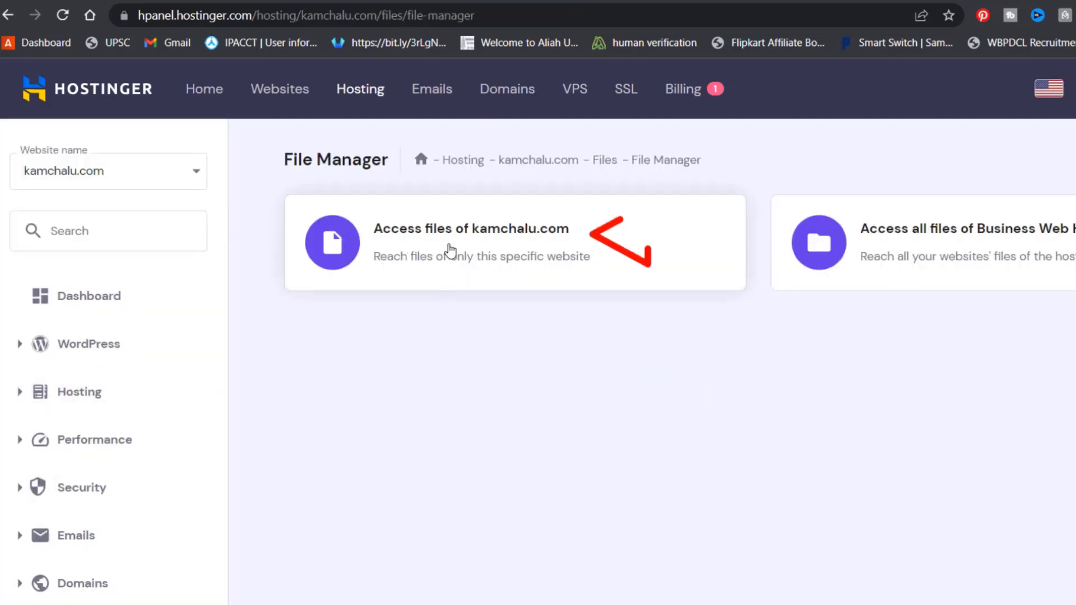
left_click(514, 257)
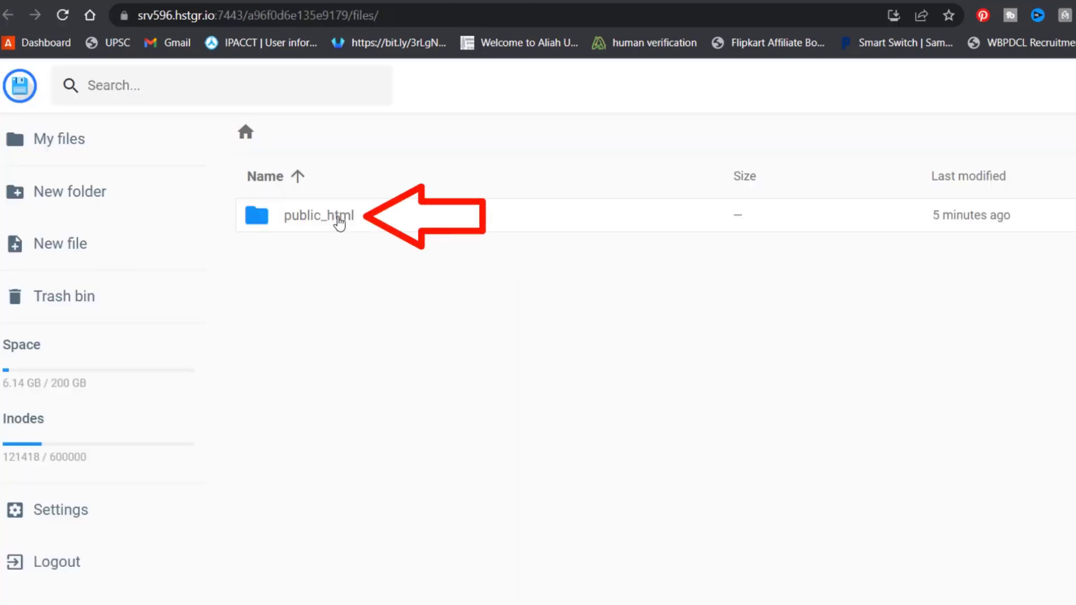
Step: Open the ai1wm-backups folder inside public_html/wp-content
left_click(339, 221)
double_click(339, 221)
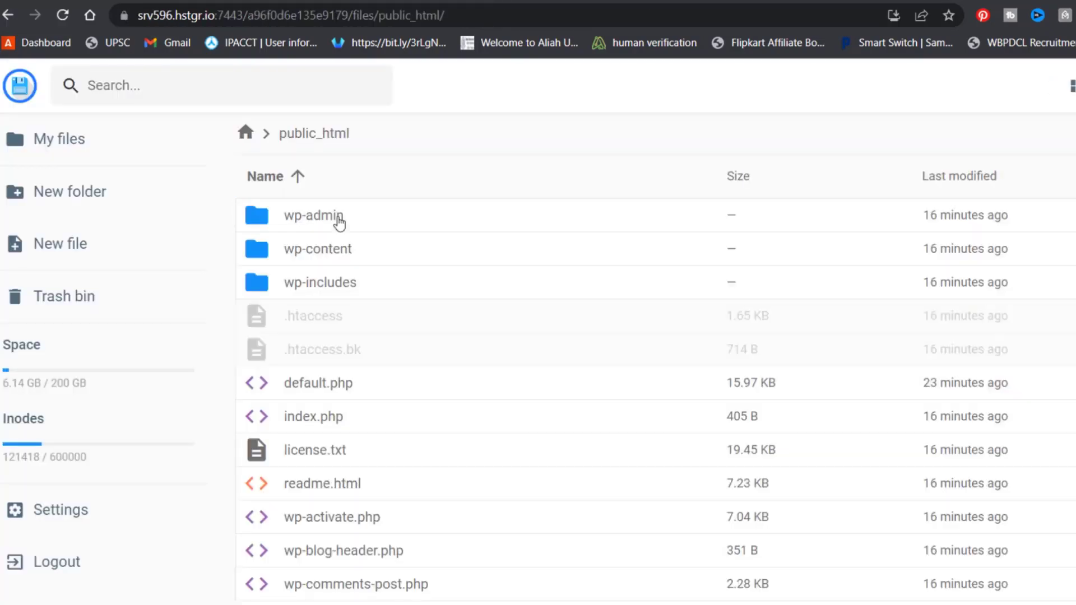
double_click(347, 258)
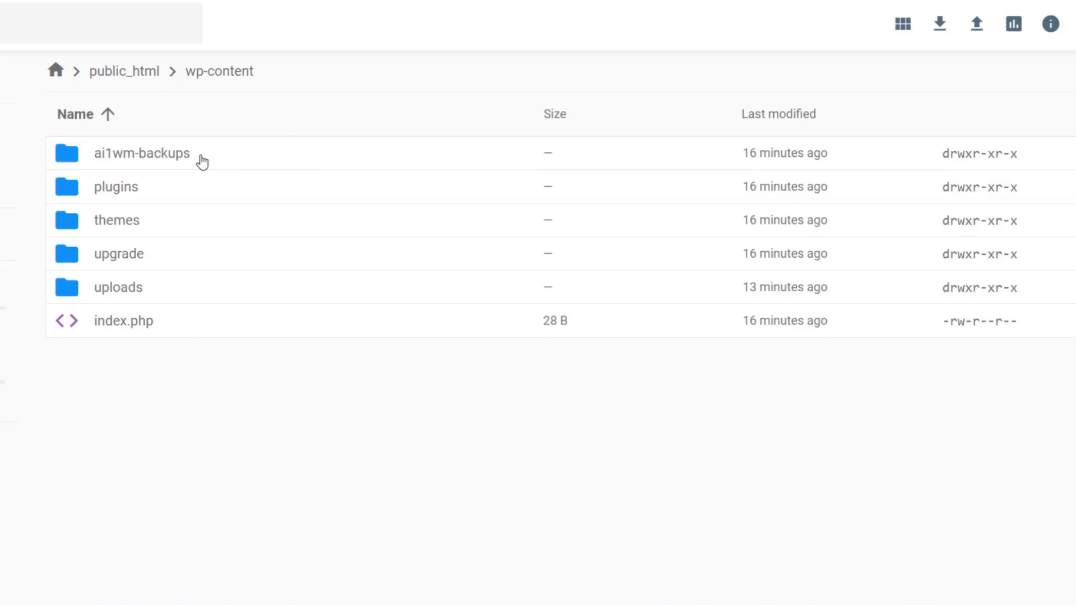
double_click(202, 162)
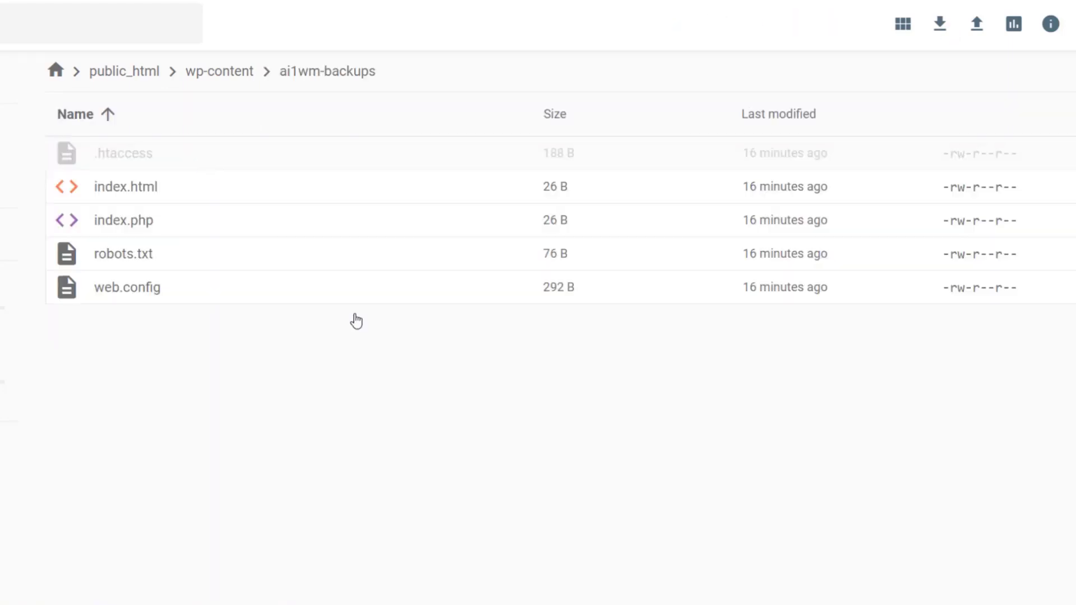
right_click(314, 331)
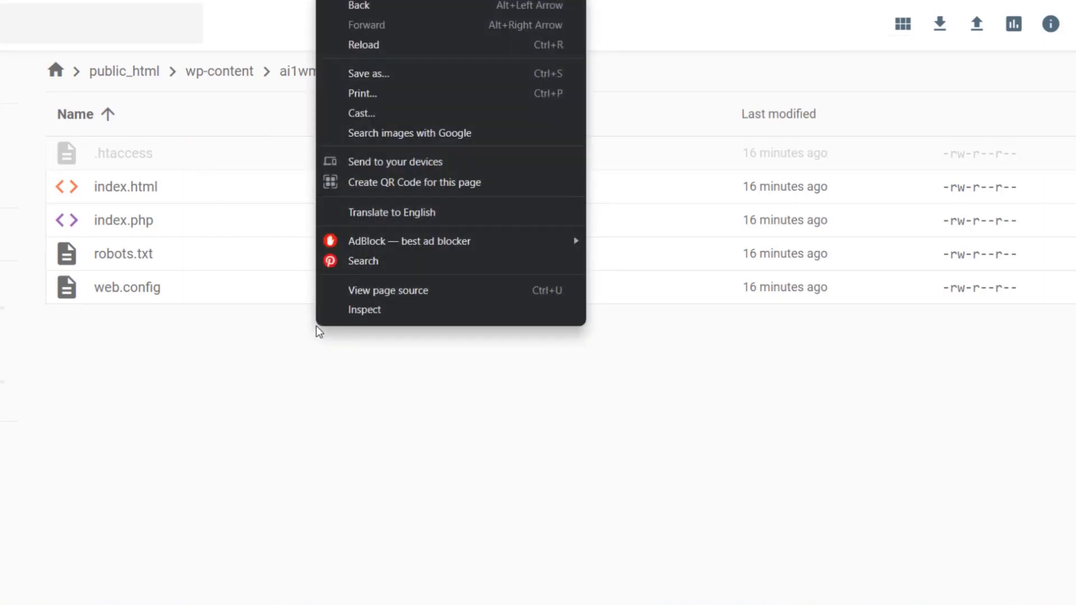
left_click(290, 361)
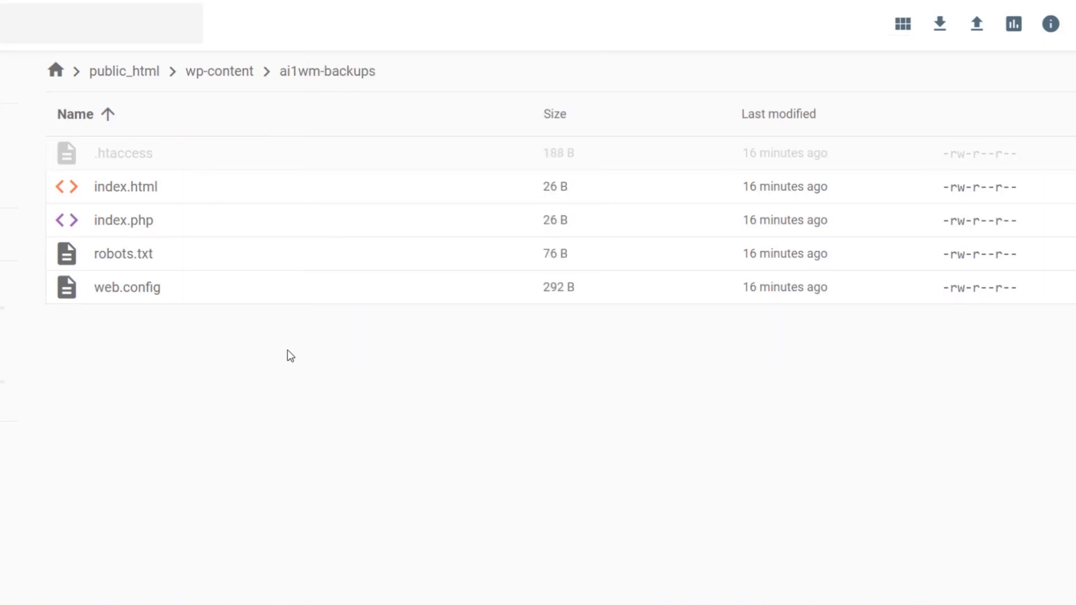
left_click(974, 36)
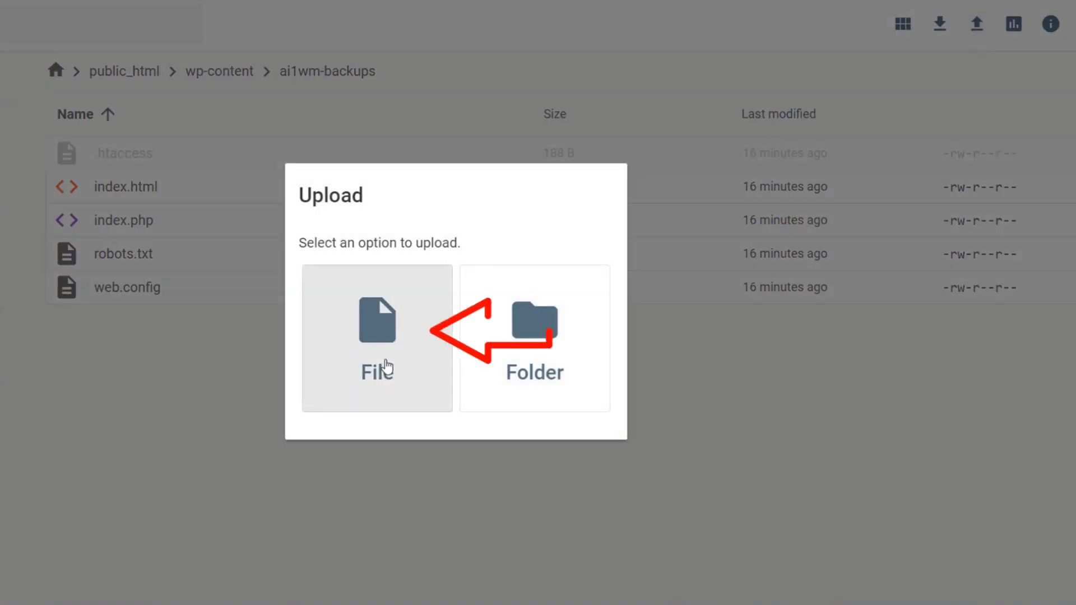
left_click(388, 365)
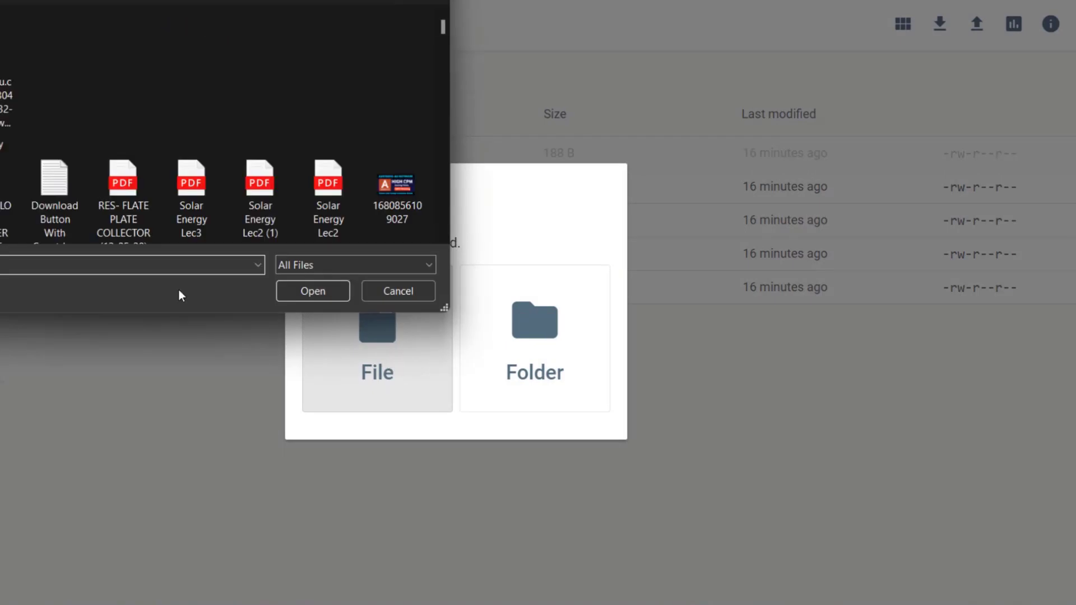
left_click(2, 84)
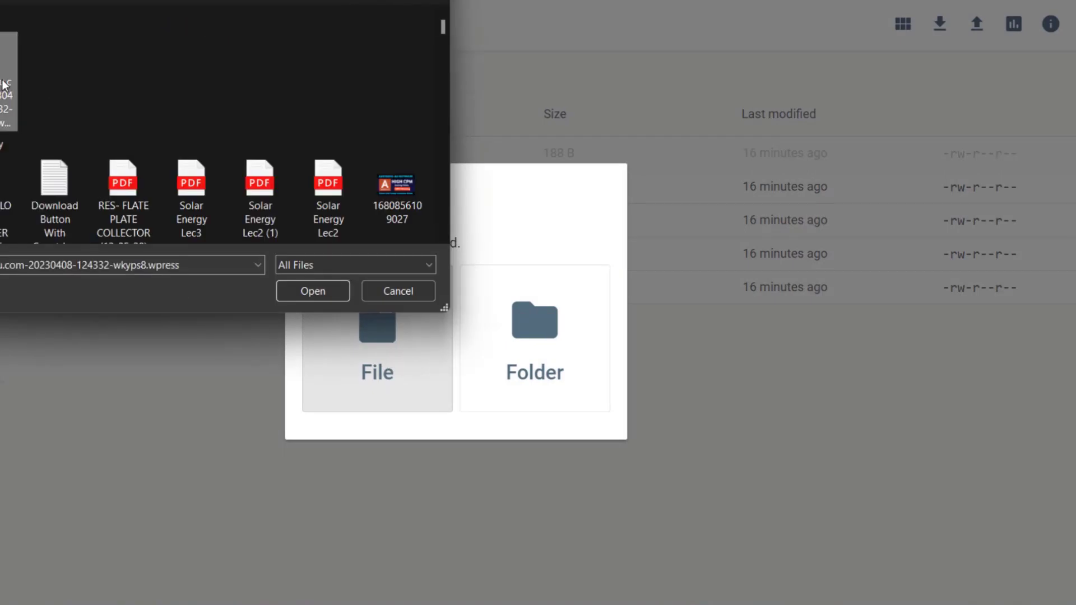
left_click(321, 291)
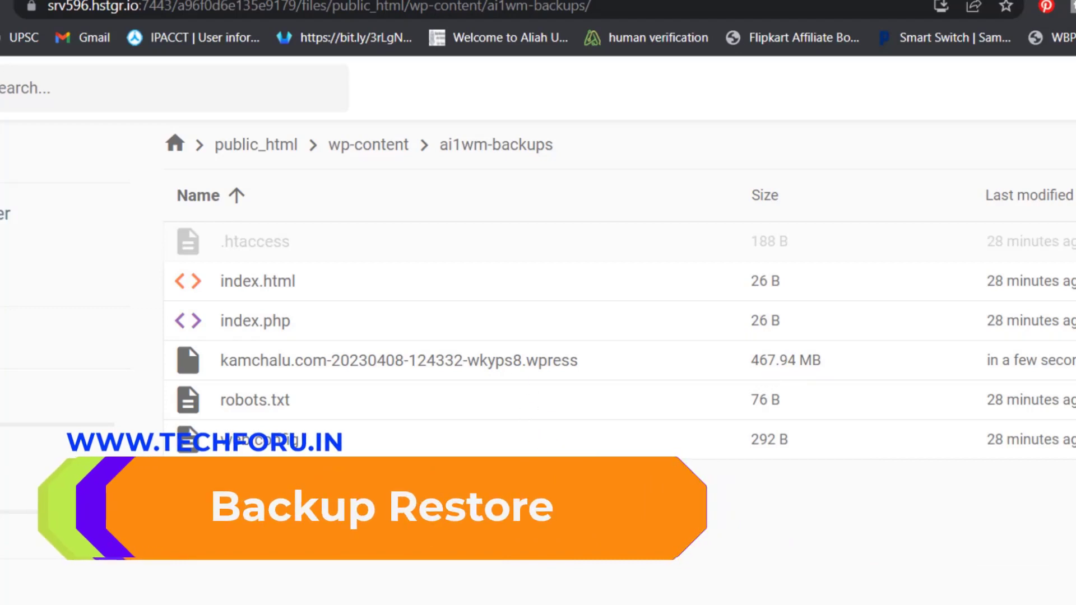
Step: Switch back to the WordPress admin and try to restore the uploaded .wpress backup from All-in-One WP Migration's backups
left_click(437, 1)
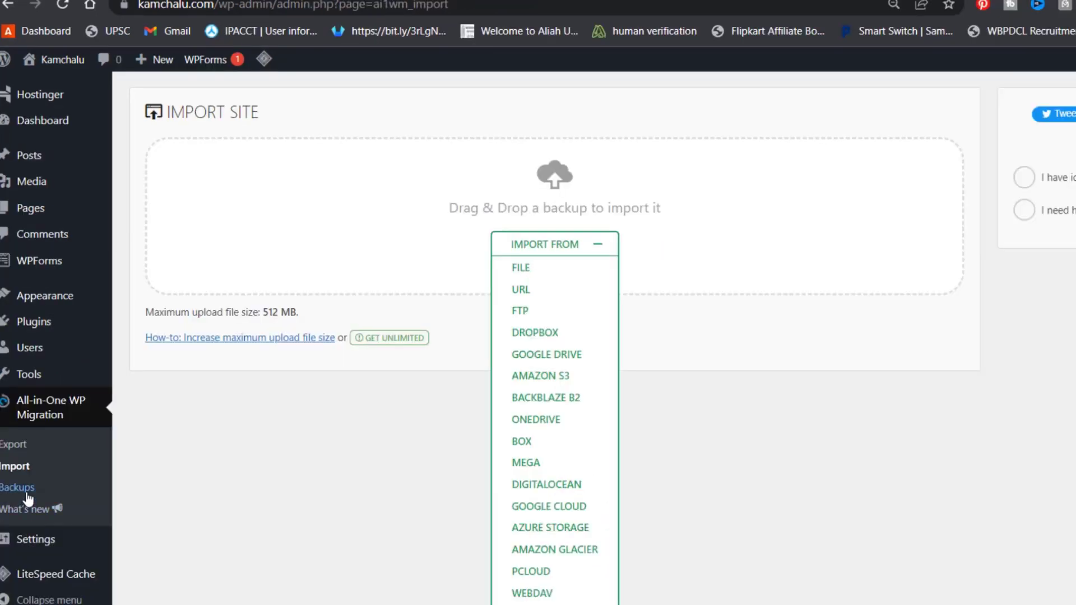
left_click(26, 493)
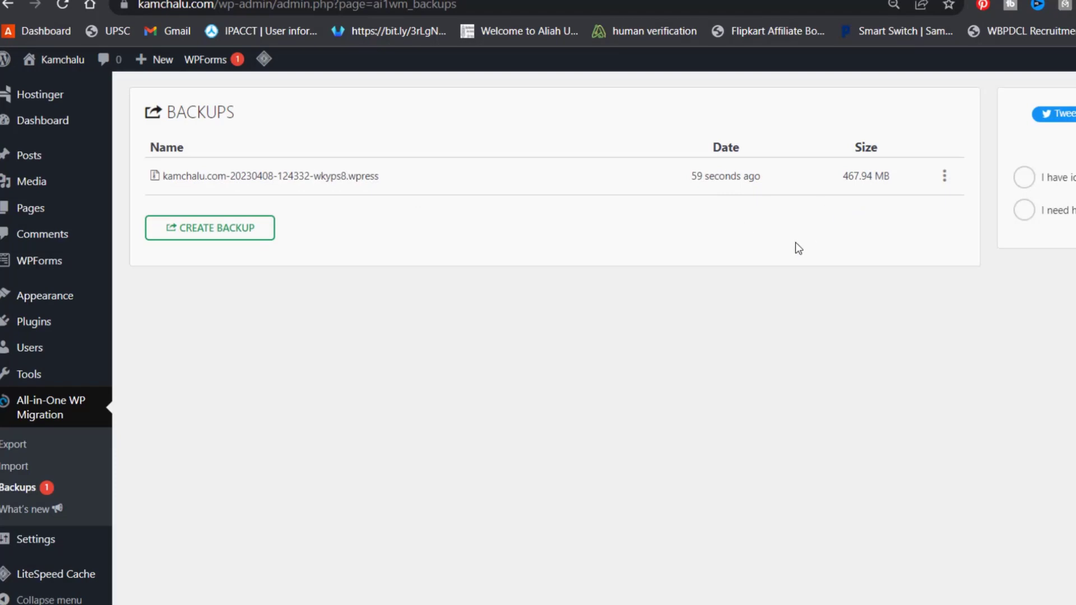
left_click(946, 178)
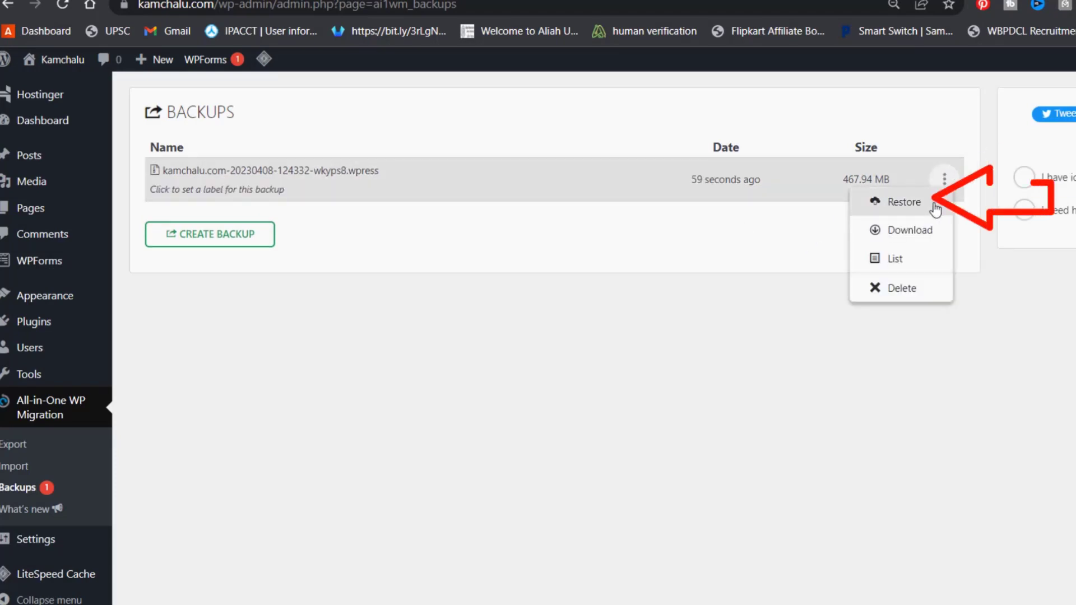
left_click(903, 202)
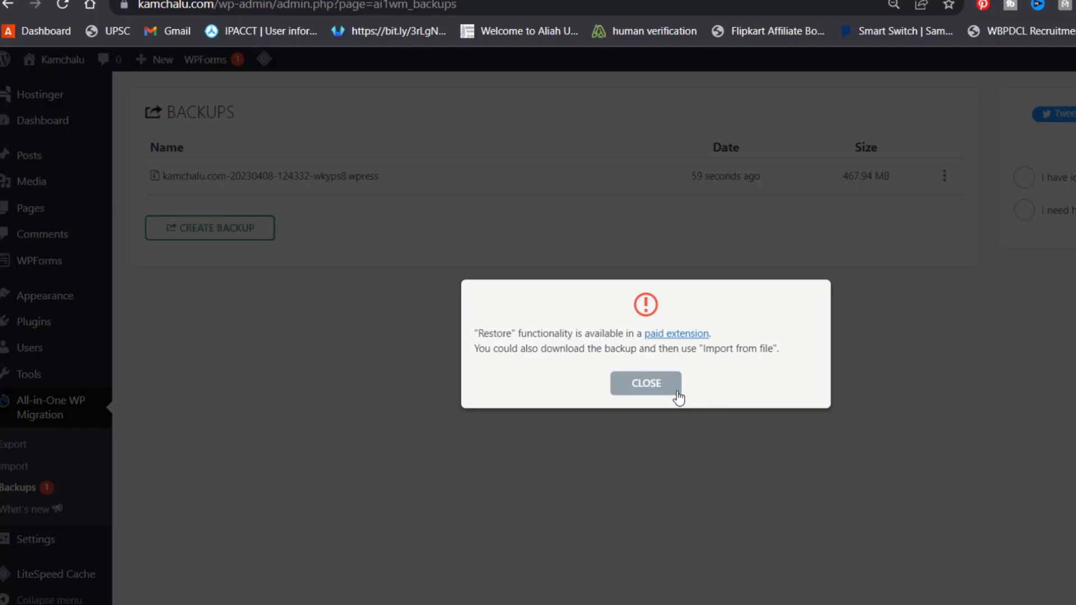
left_click(676, 391)
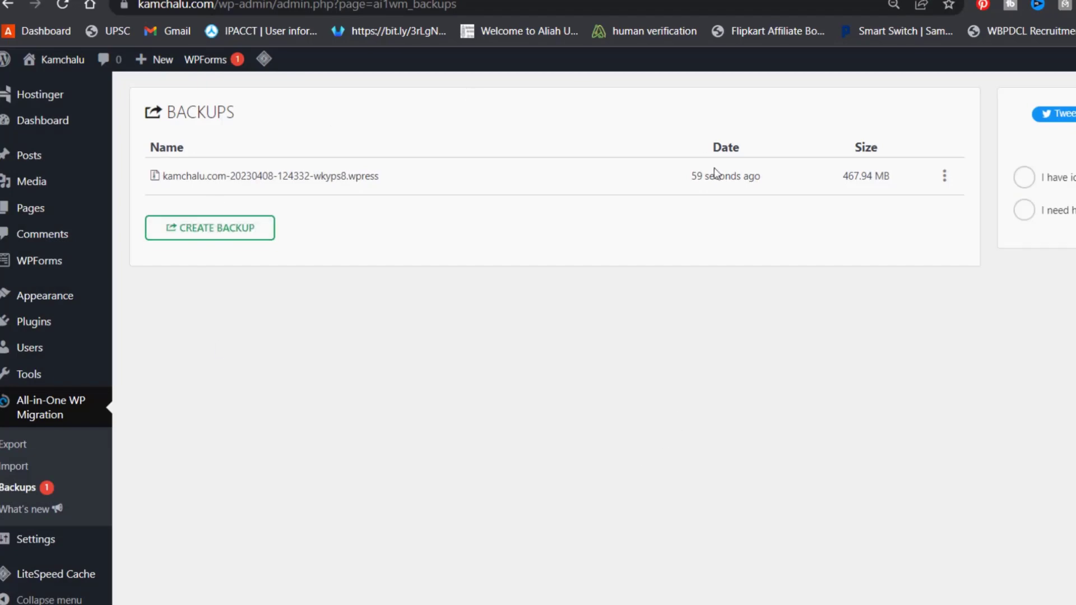
Step: Deactivate the All-in-One WP Migration plugin and delete it together with its data
mouse_move(79, 331)
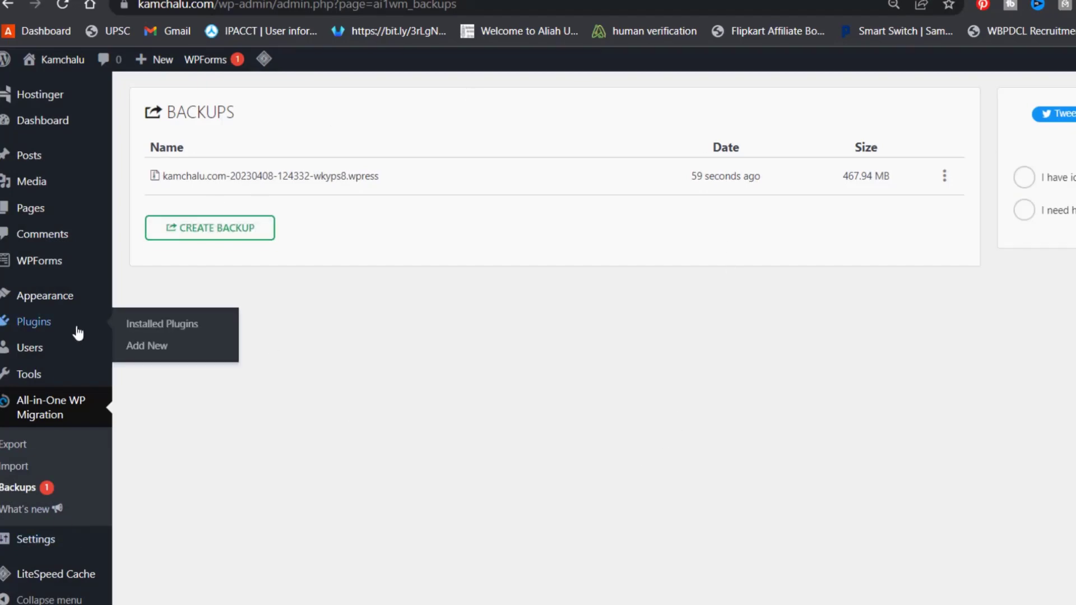
left_click(171, 320)
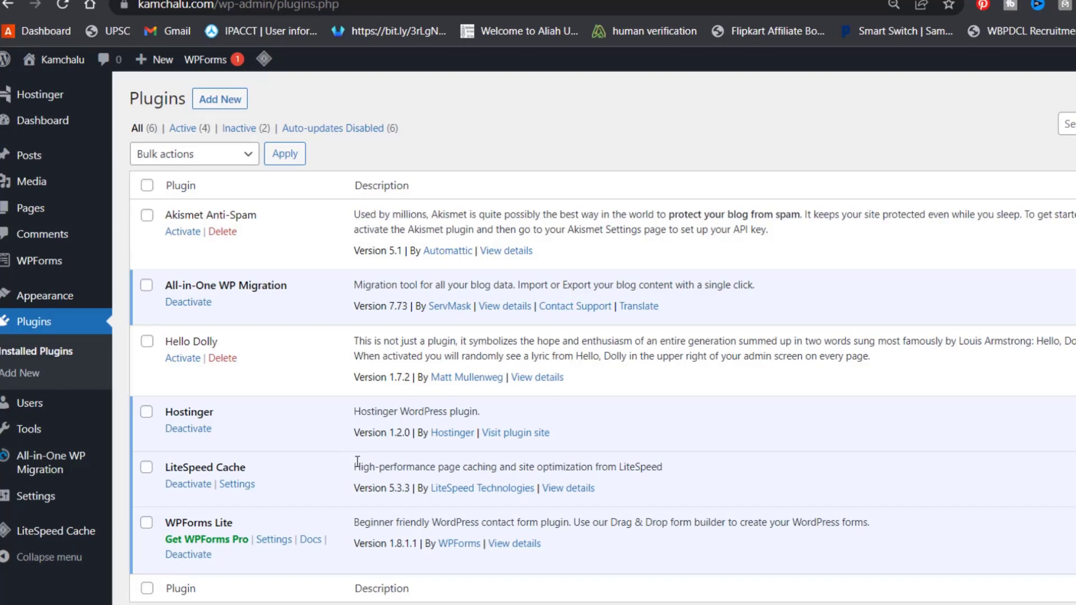
left_click(188, 303)
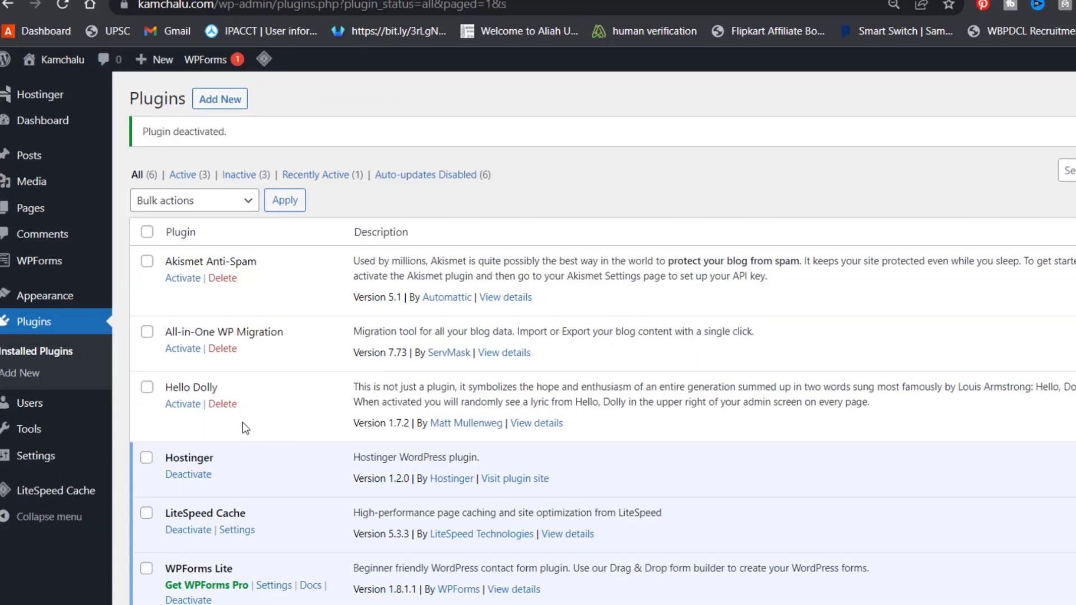
left_click(222, 348)
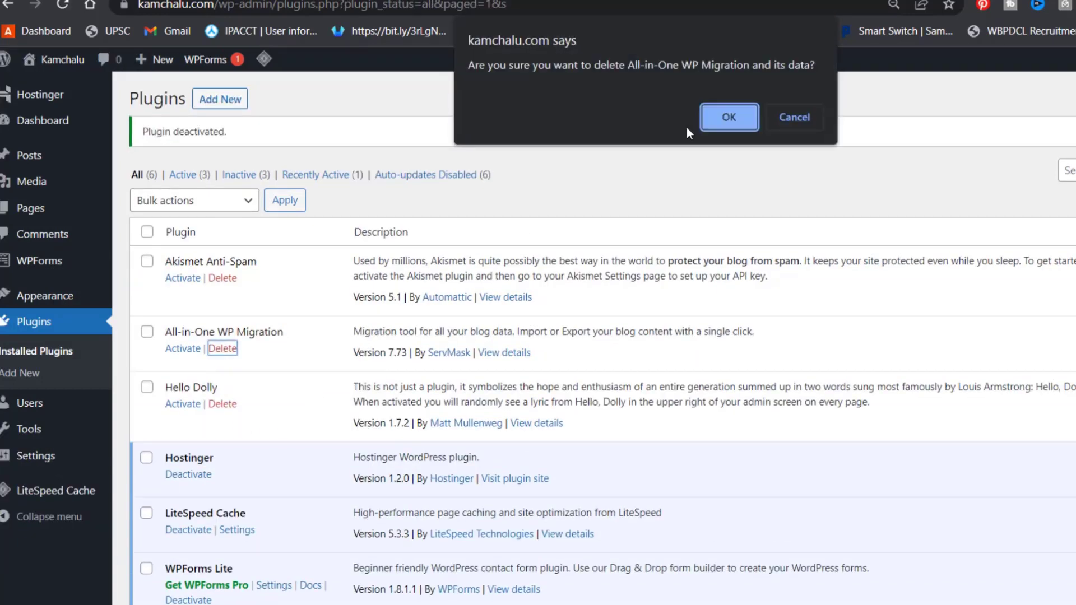
left_click(729, 117)
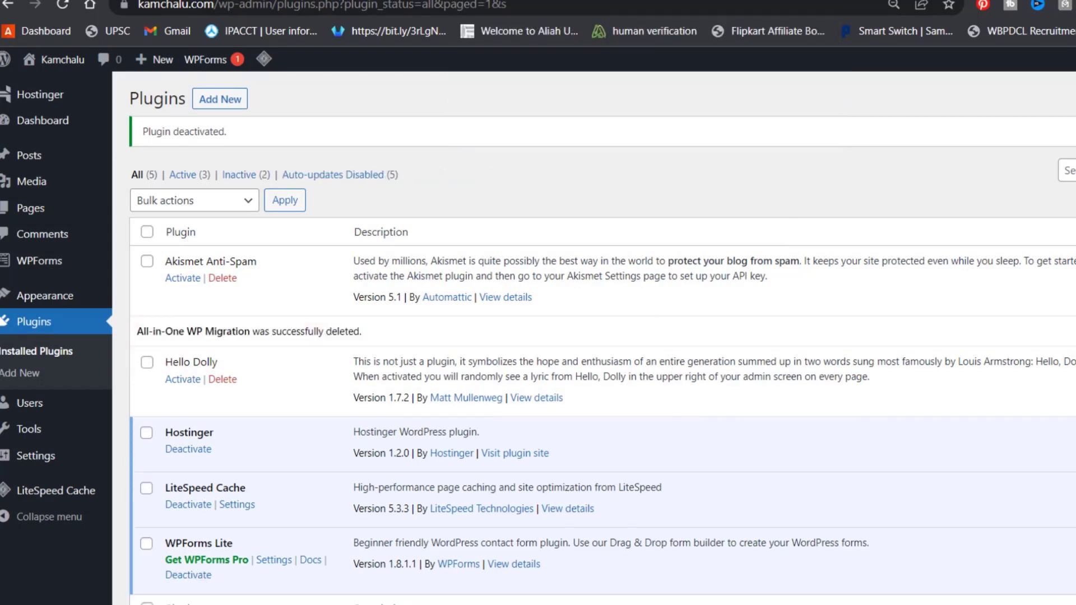
Step: Download all-in-one-wp-migration-6.7.zip from Google Drive through the download link in the techforu.in article on fixing a stuck import
left_click(683, 1)
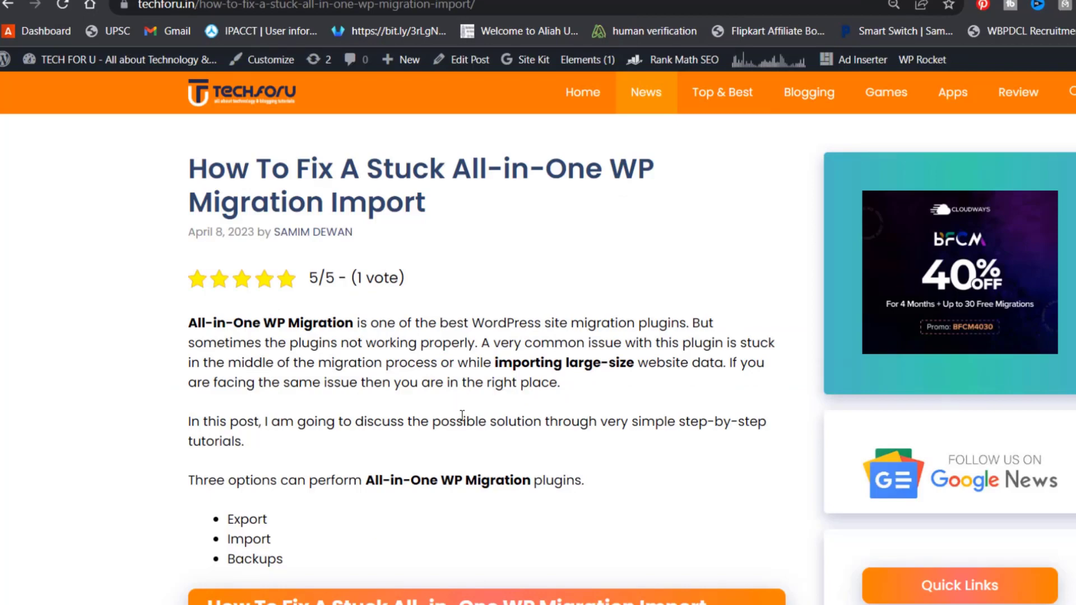
scroll(461, 415, "down", 9)
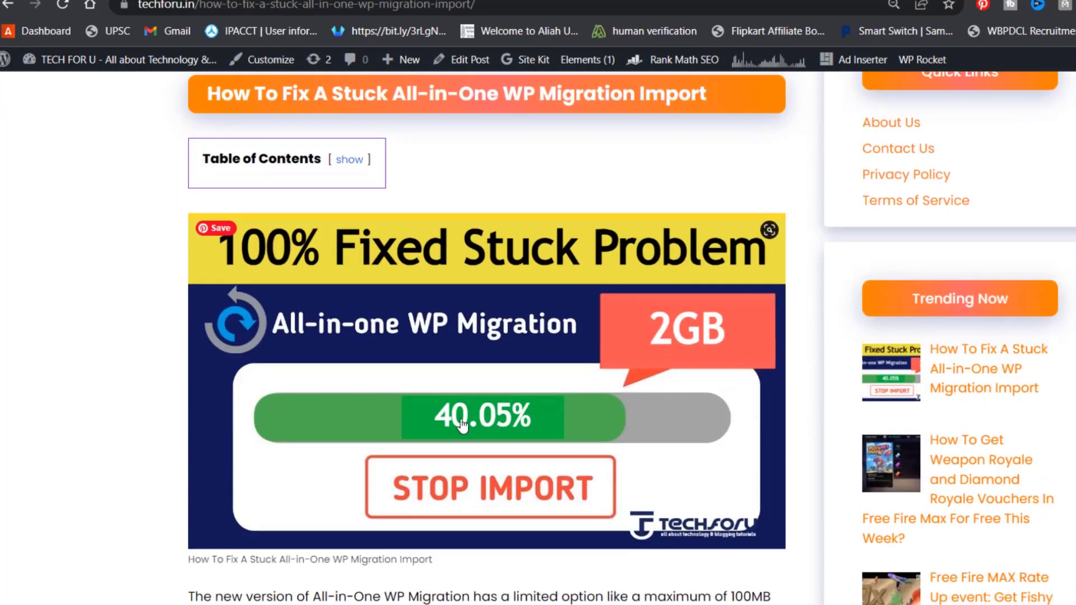
scroll(461, 424, "down", 6)
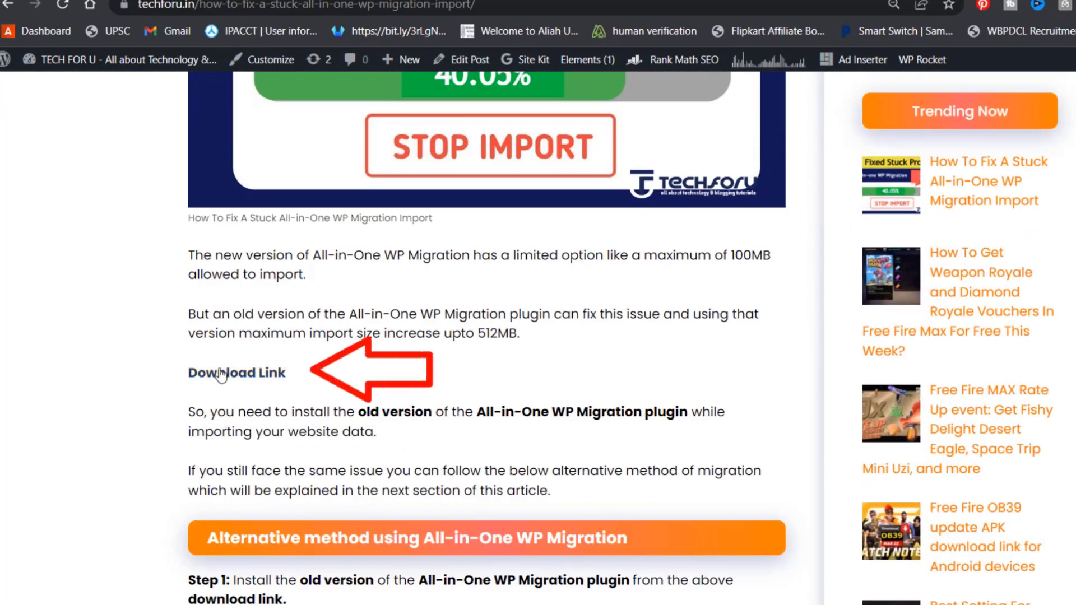
left_click(267, 382)
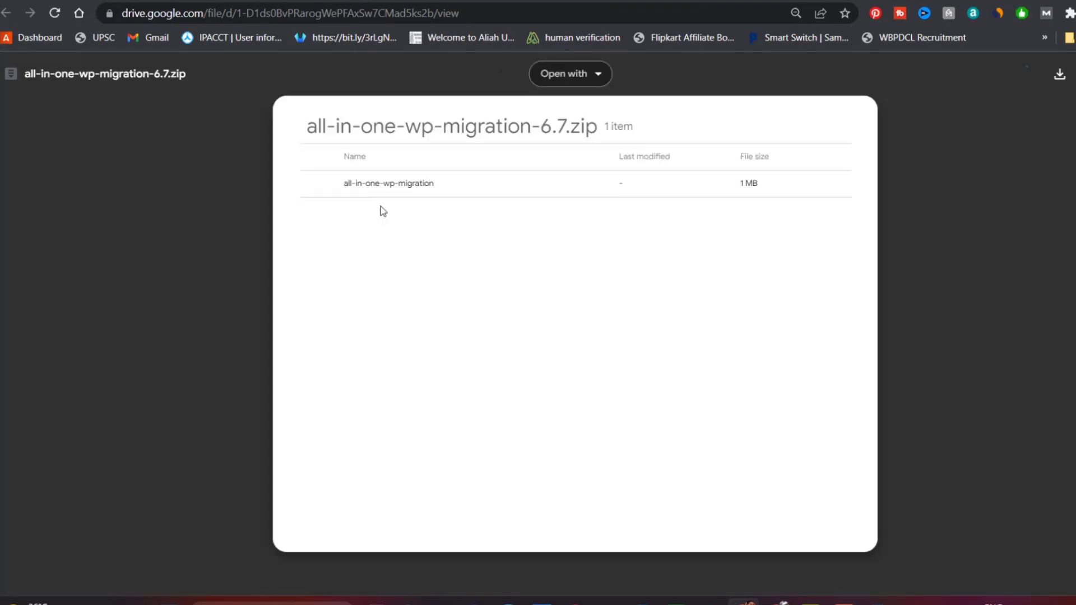
left_click(1055, 81)
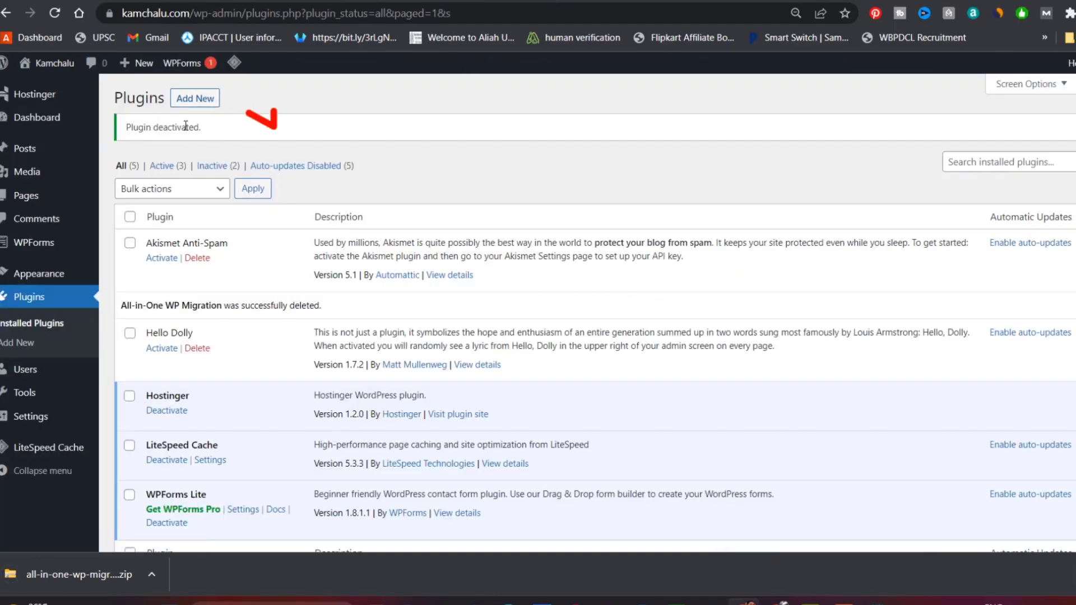
Step: Install and activate the plugin from the downloaded file all-in-one-wp-migration-6.7 (1).zip in the Kamchalu WordPress admin
left_click(201, 110)
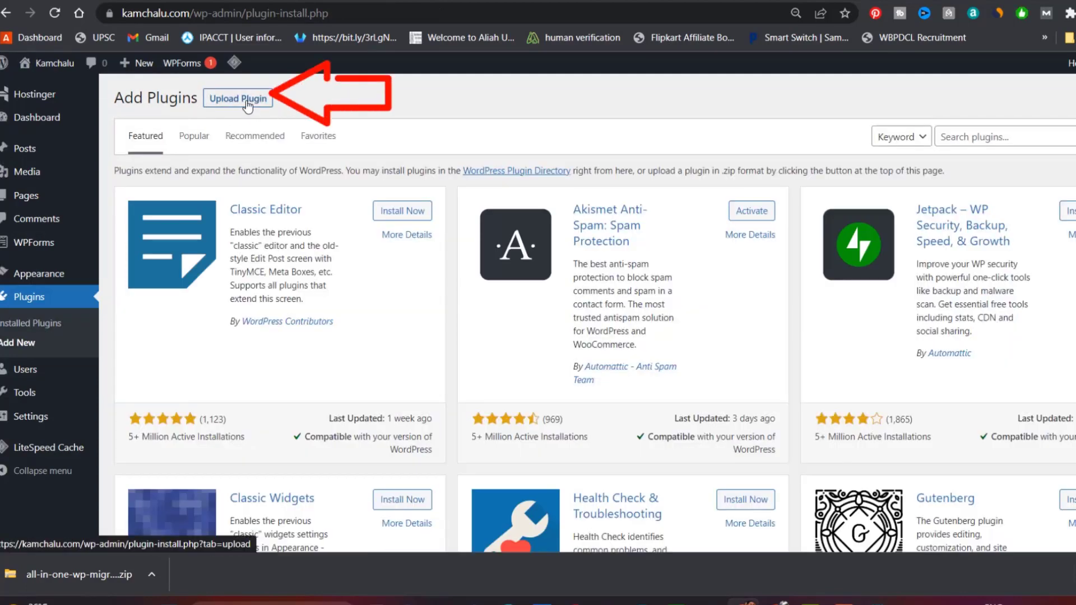
left_click(252, 110)
left_click(555, 224)
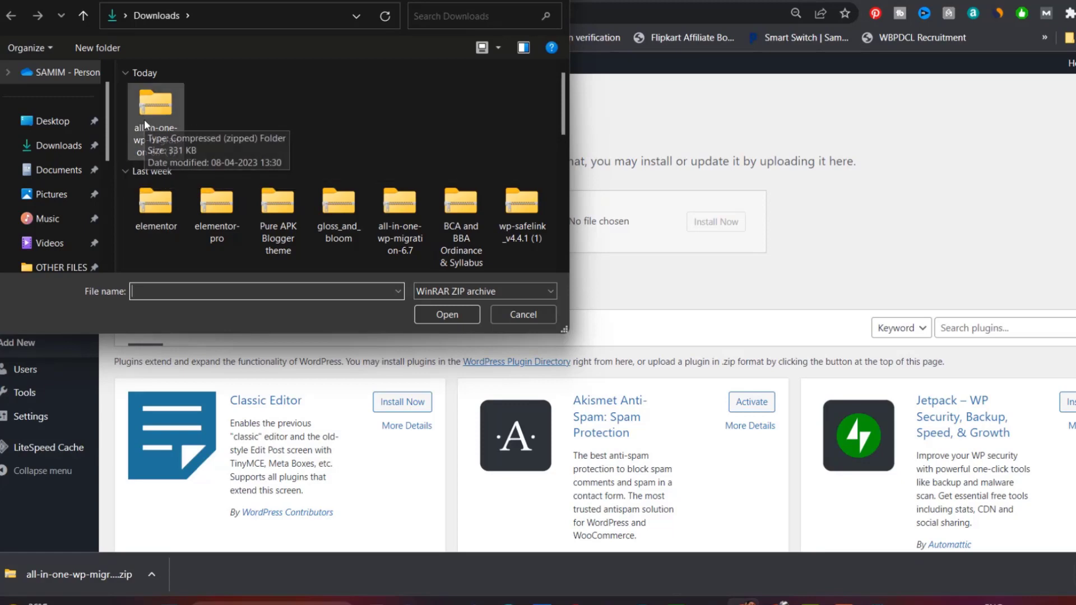
left_click(154, 132)
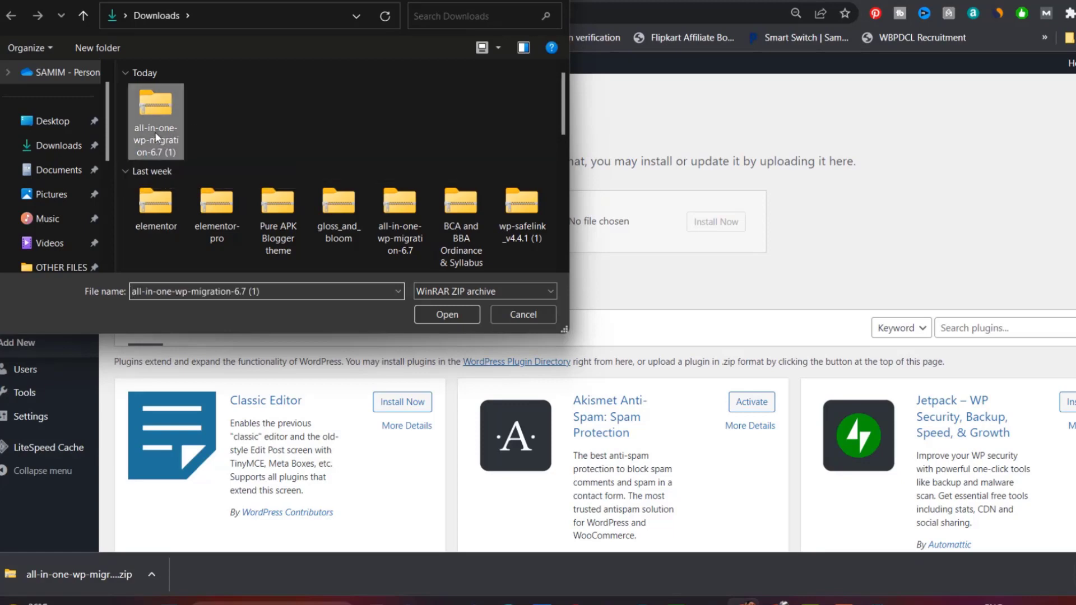
left_click(443, 322)
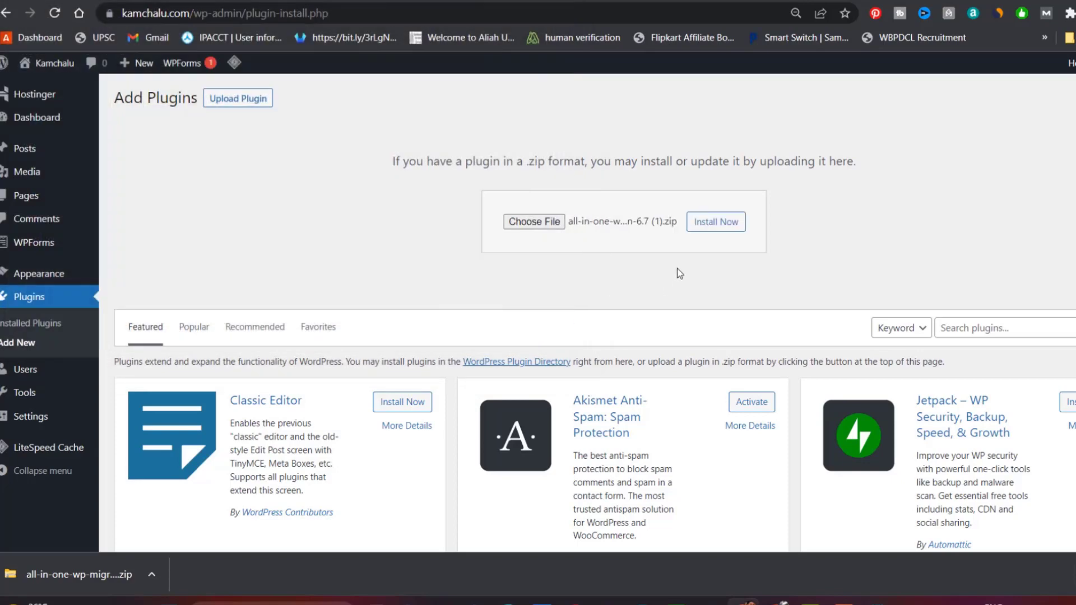
left_click(724, 224)
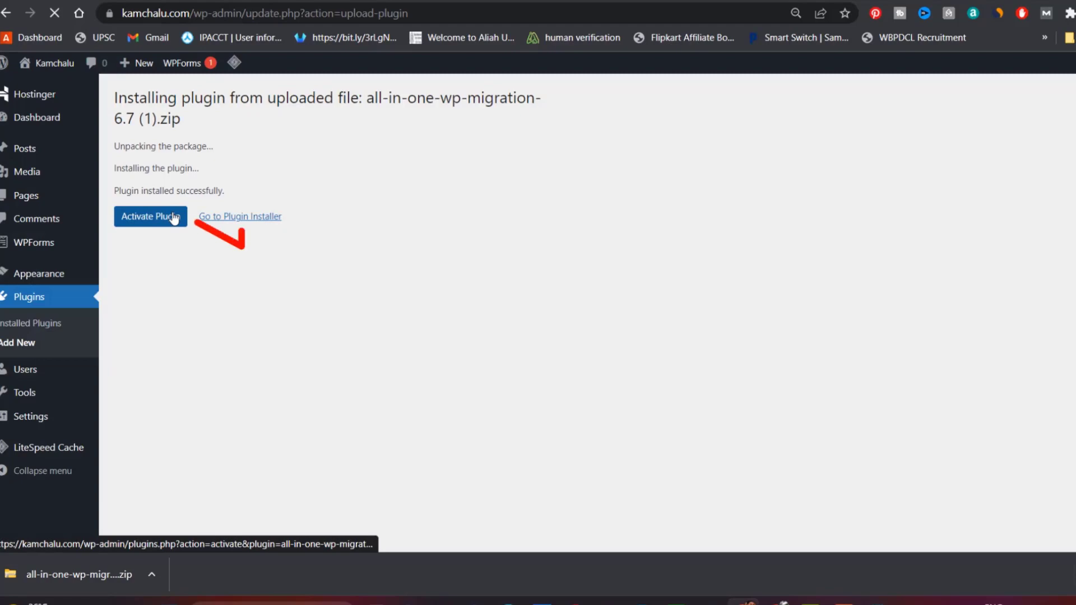
left_click(173, 218)
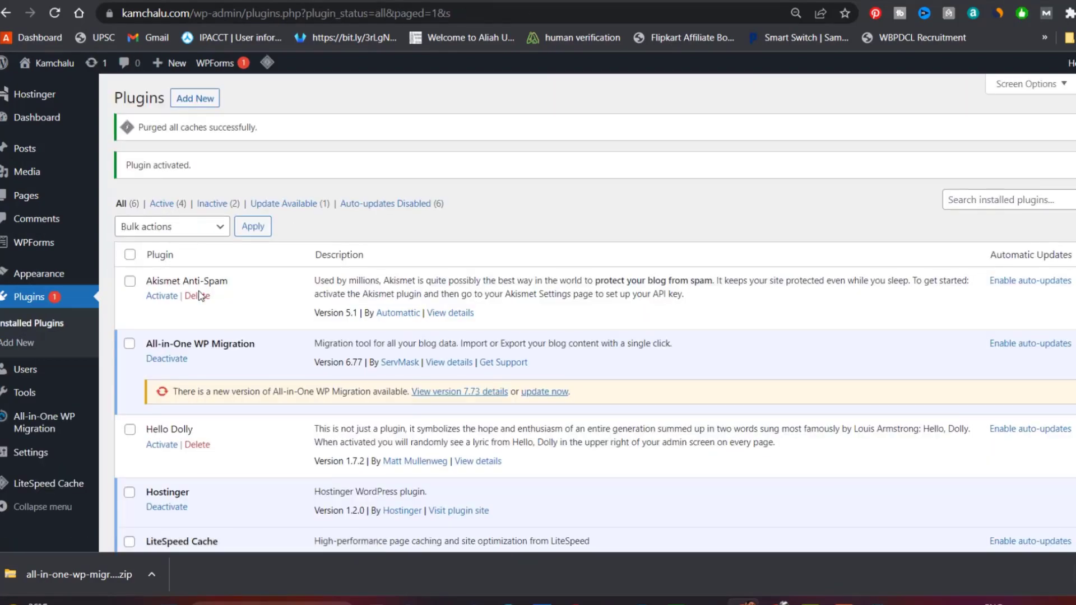
mouse_move(87, 424)
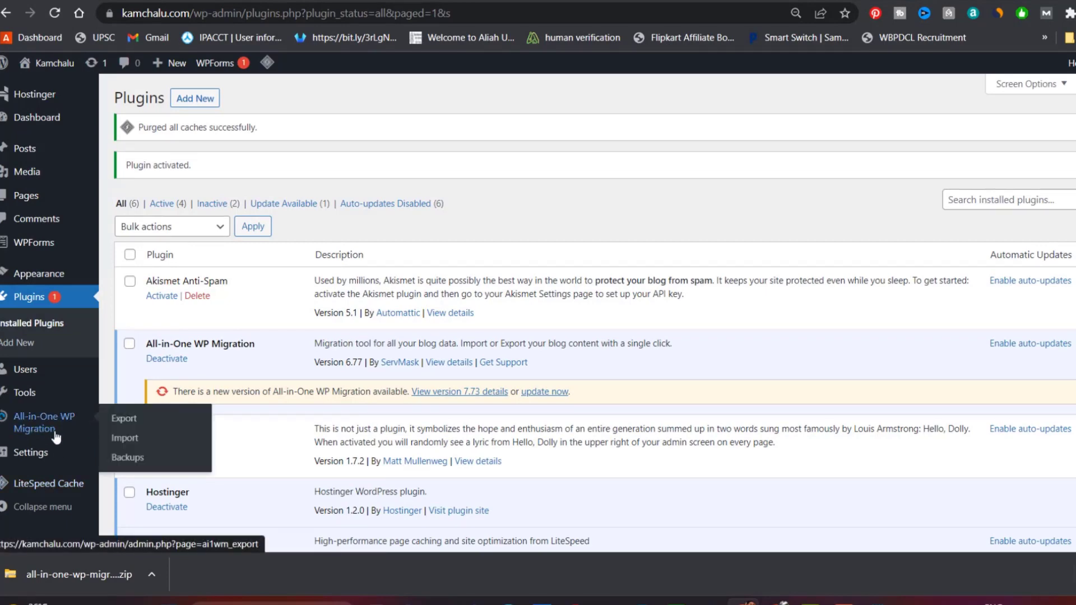
left_click(128, 458)
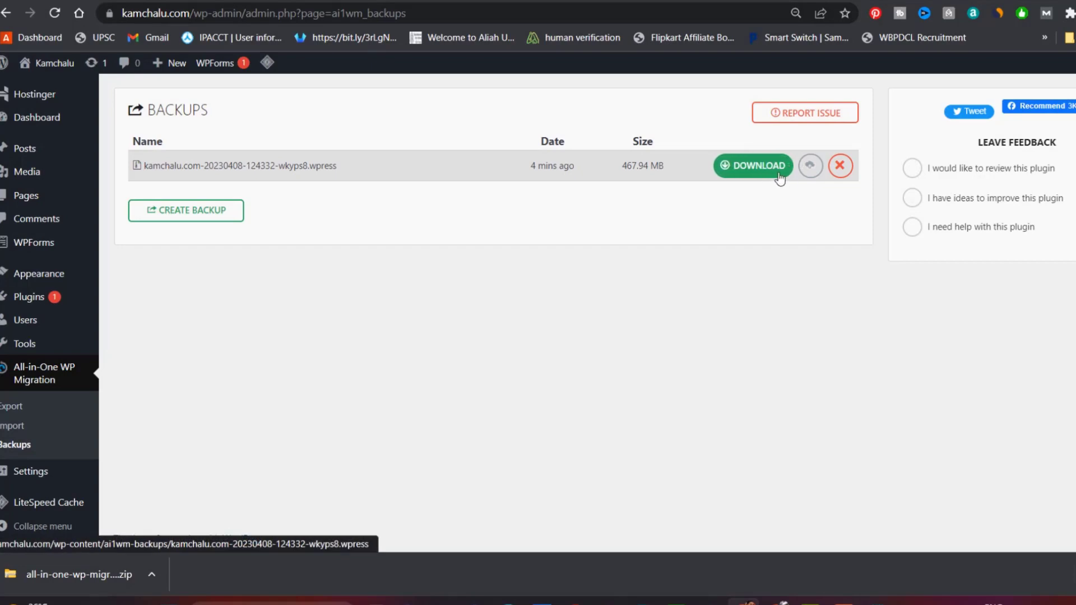
left_click(809, 175)
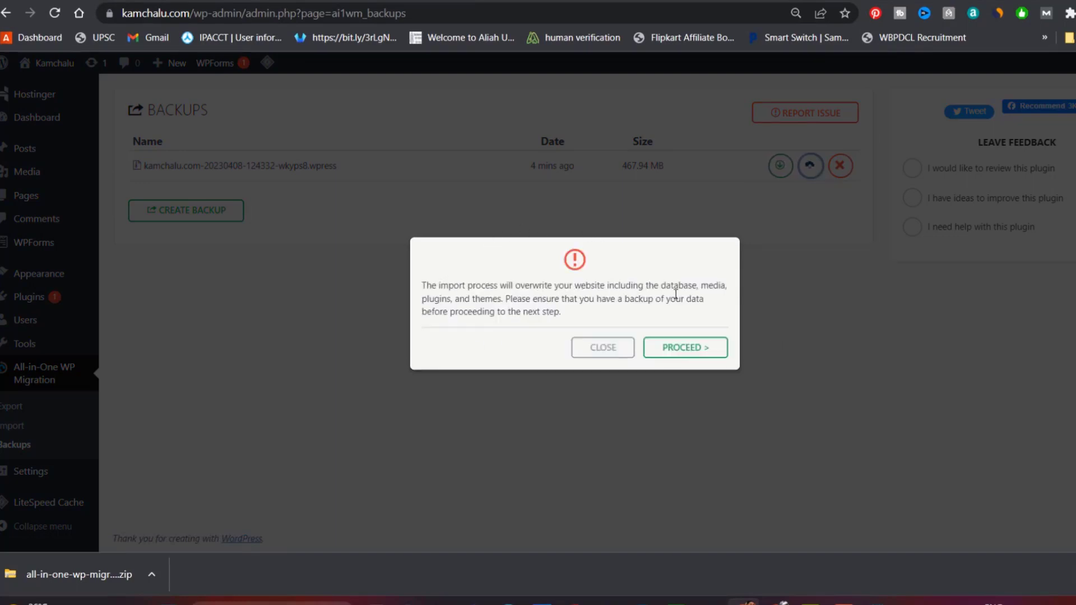
left_click_drag(422, 289, 561, 312)
left_click(704, 361)
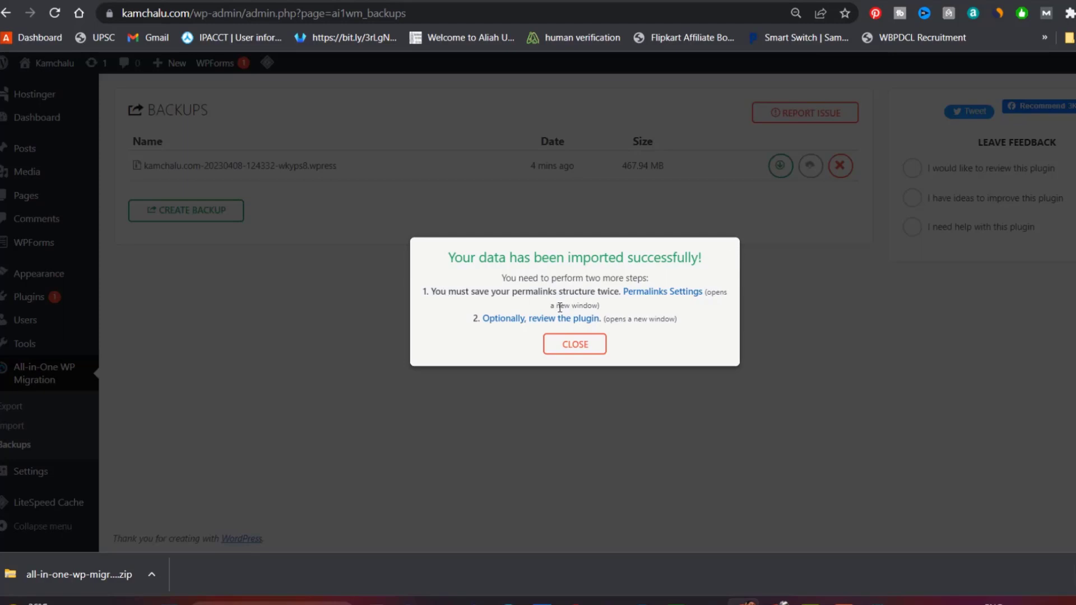
Step: Open the permalink settings from the import message, logging back in to WordPress, and save the Post name permalink structure
left_click(642, 300)
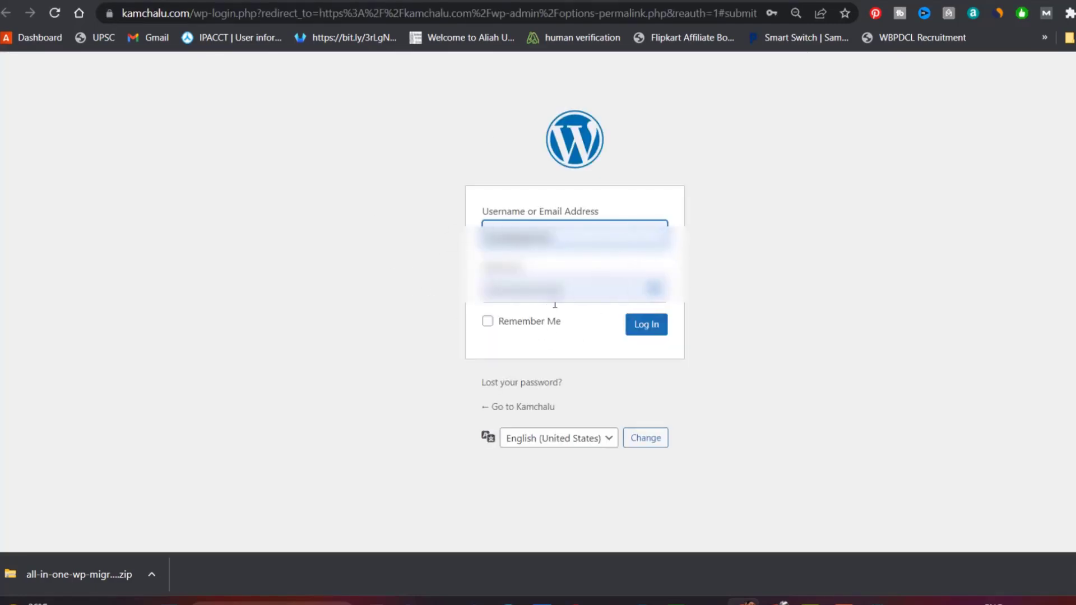
left_click(648, 336)
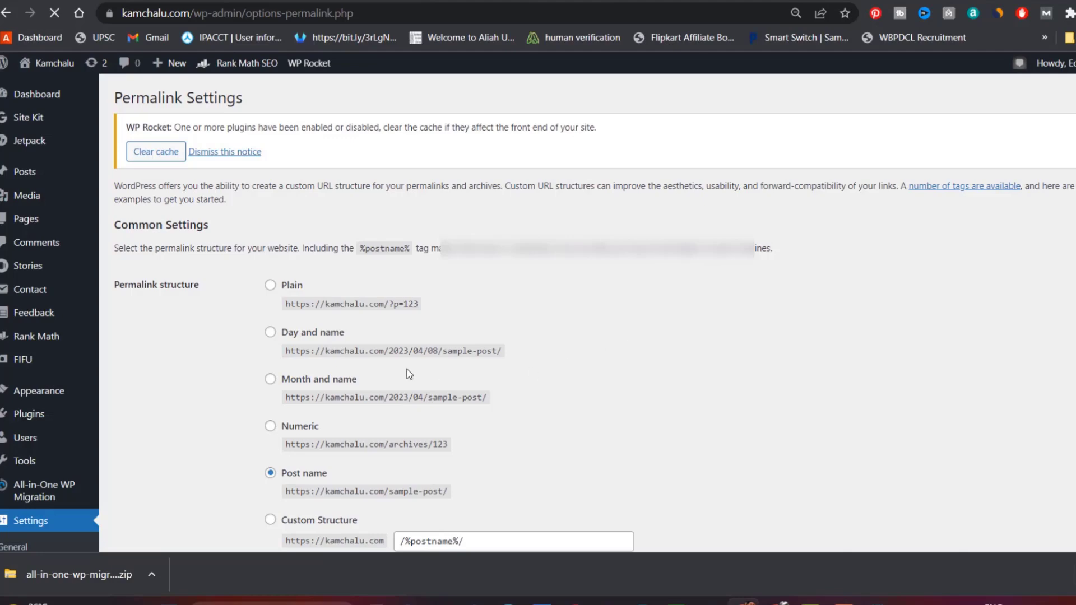
scroll(408, 367, "down", 3)
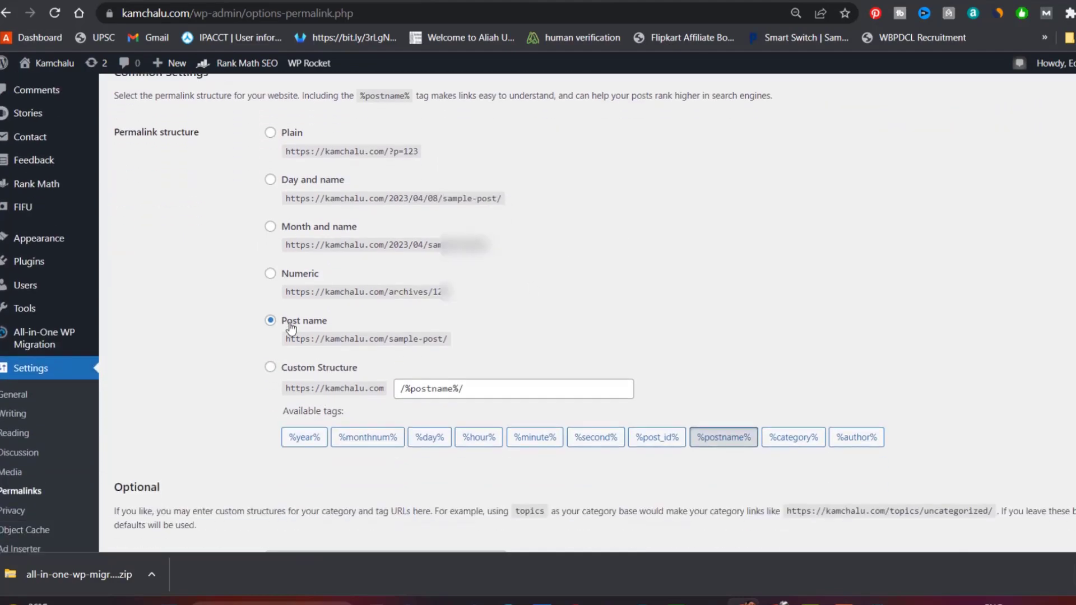
left_click(293, 323)
left_click_drag(285, 339, 450, 339)
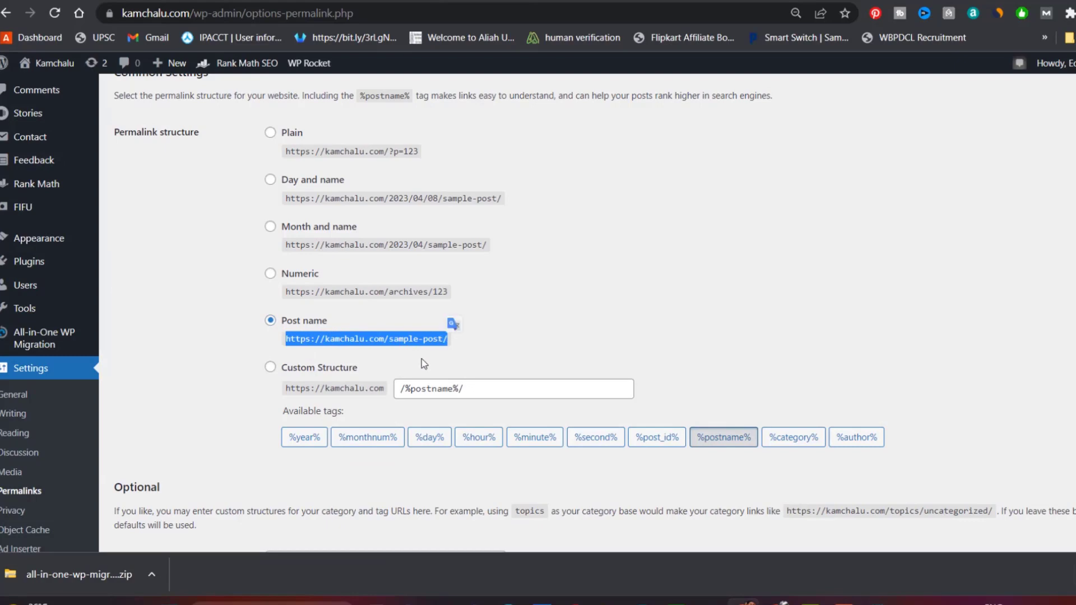
scroll(415, 345, "down", 3)
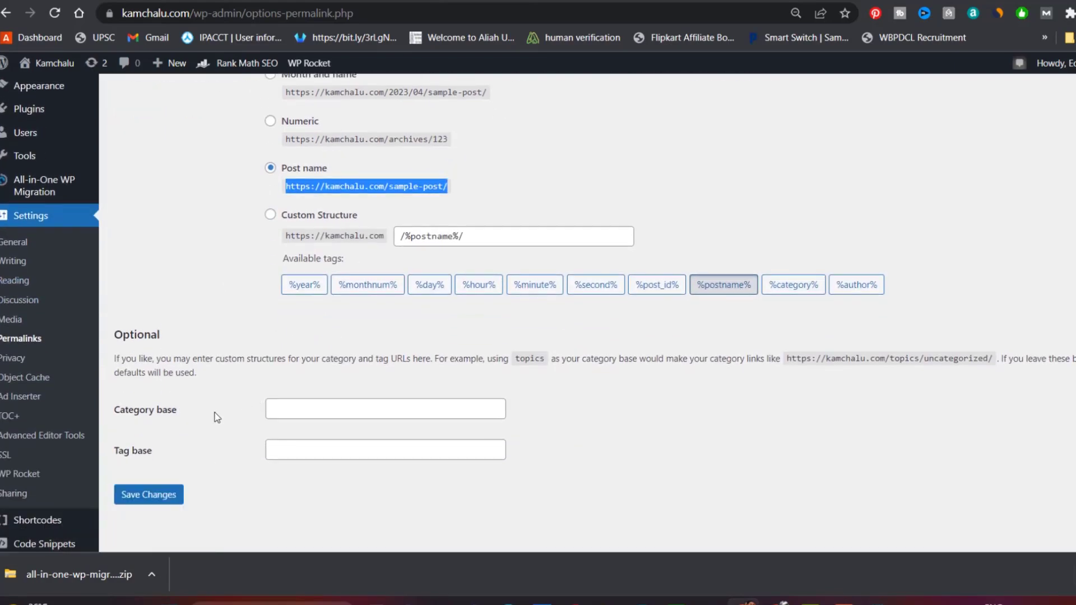
scroll(252, 385, "up", 1)
scroll(212, 475, "down", 2)
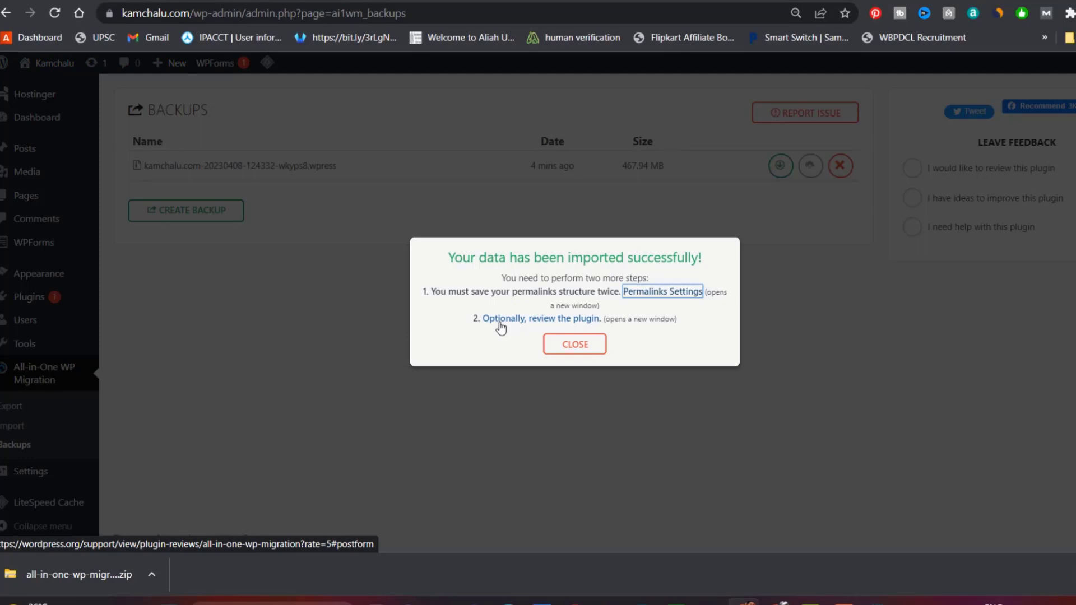
left_click(601, 351)
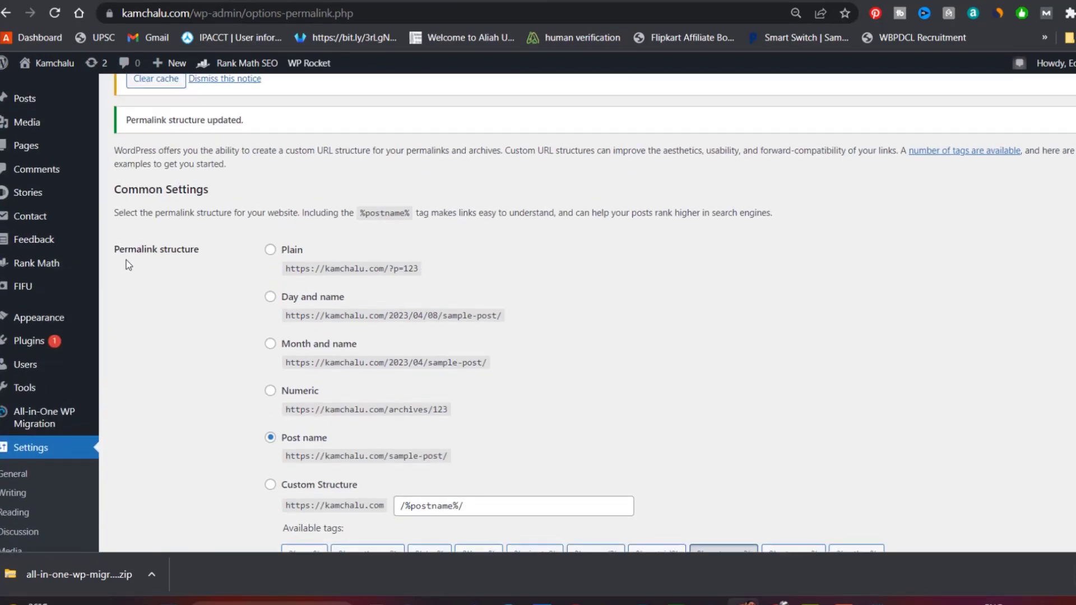
Step: Clear the WP Rocket cache and check the restored site by opening the 9xflix 2023 post from its home page
scroll(126, 260, "up", 3)
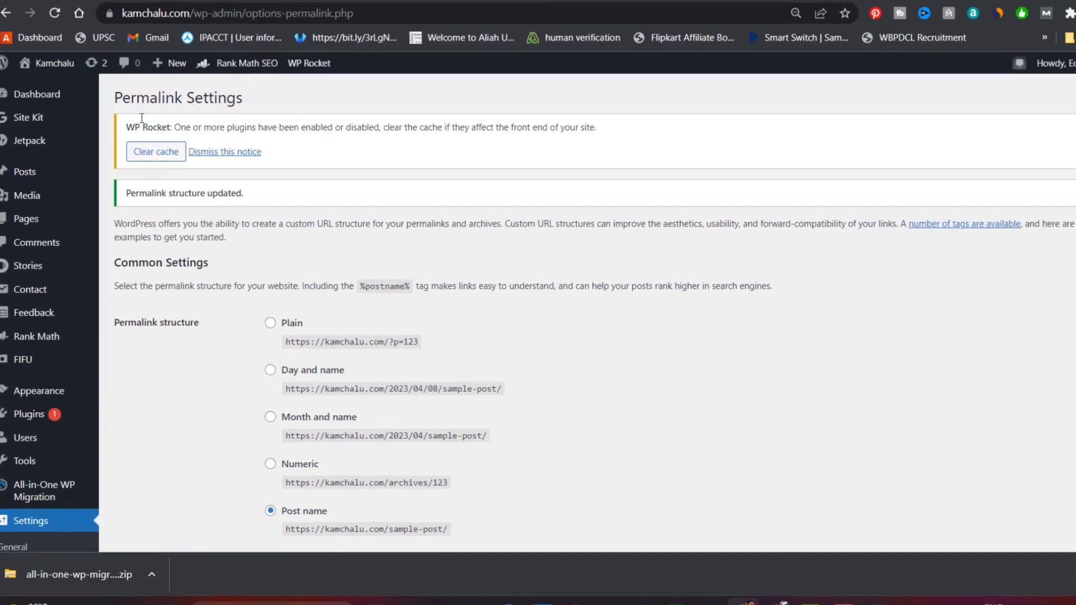
left_click(152, 151)
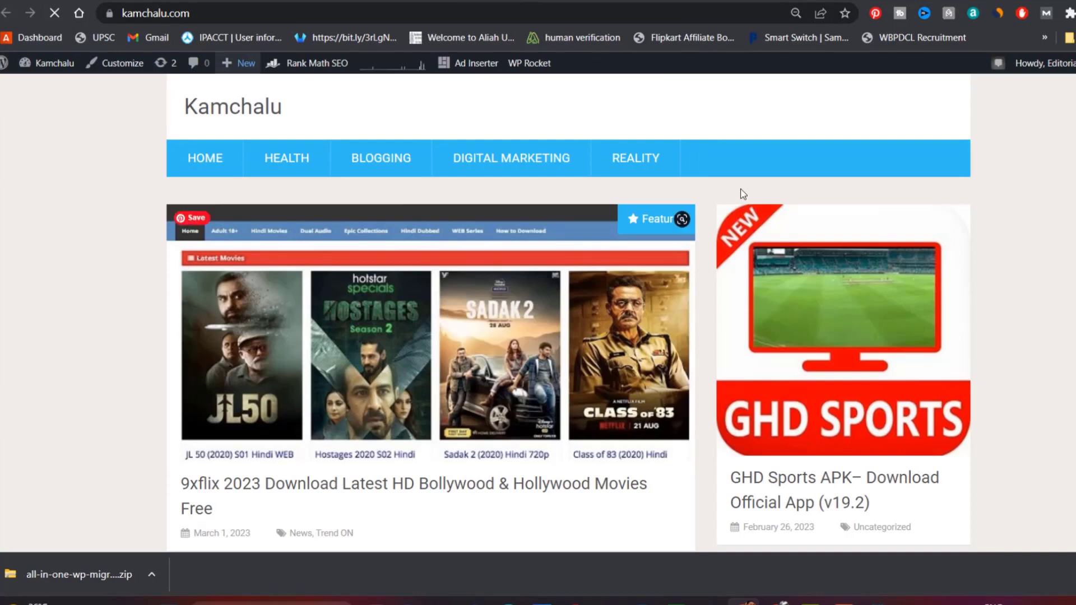
scroll(341, 364, "down", 3)
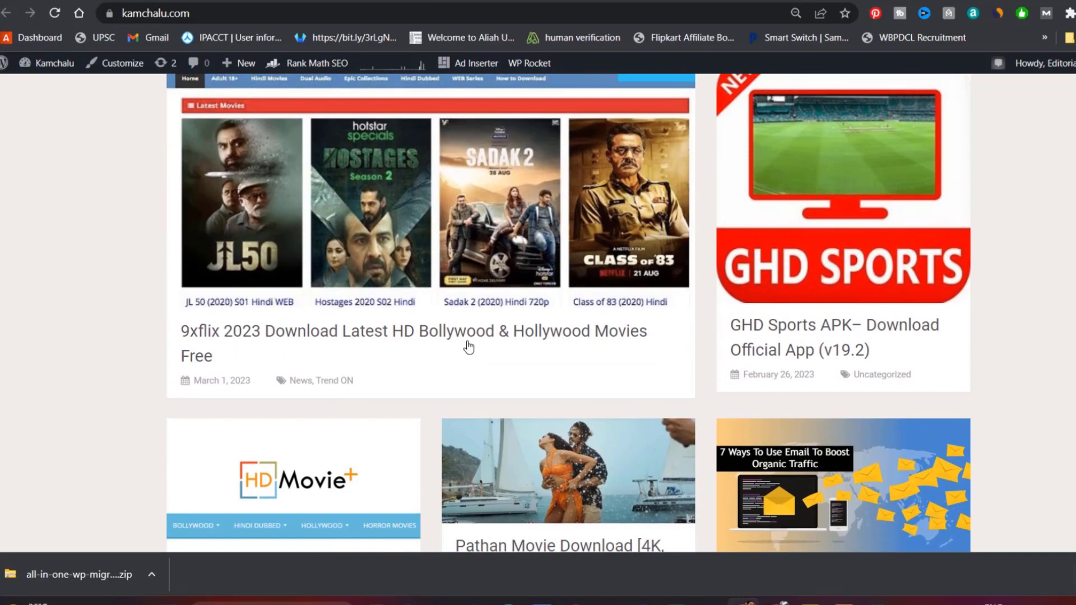
left_click(469, 343)
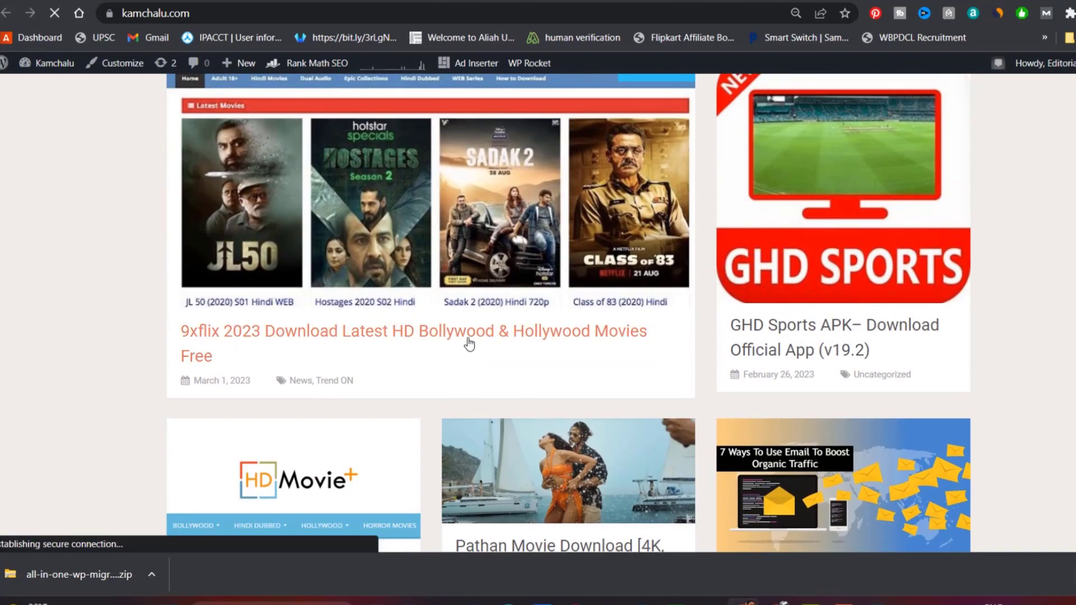